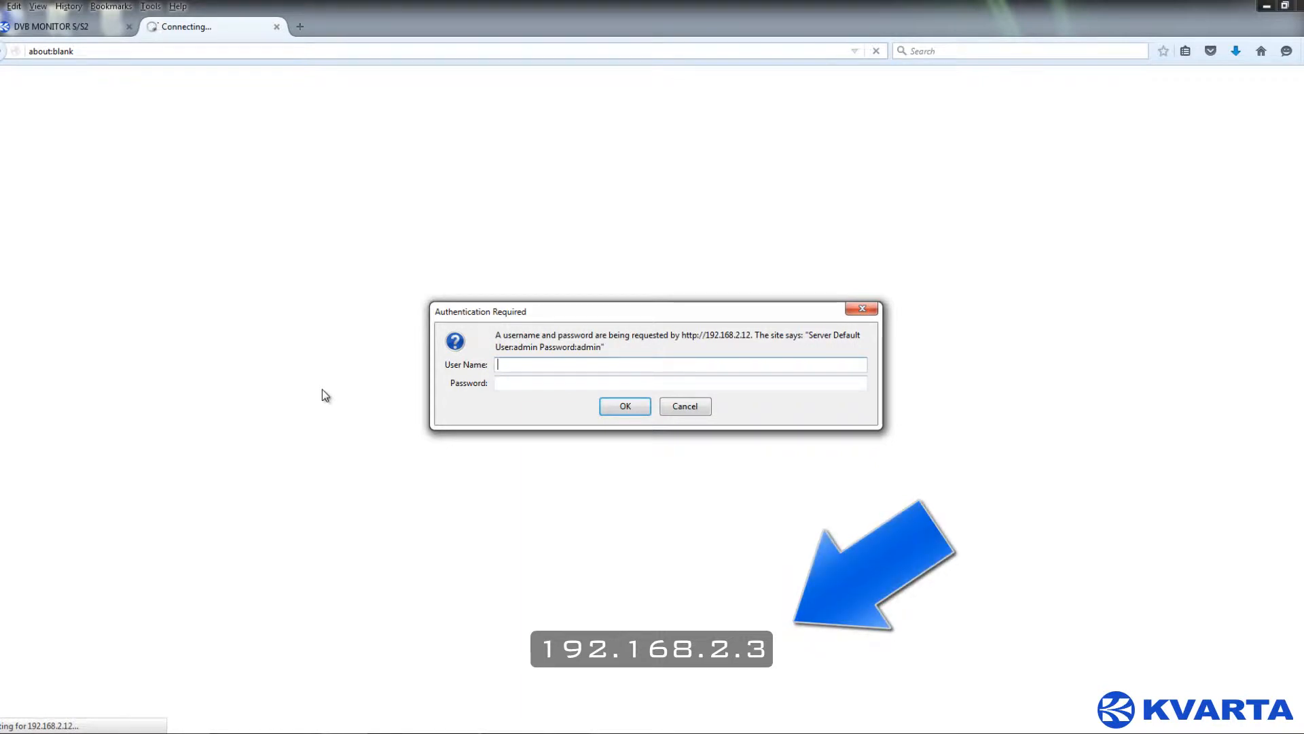
- Sign in with the default user name and password, declining Firefox's offer to save the login
text(admin)
key(Tab)
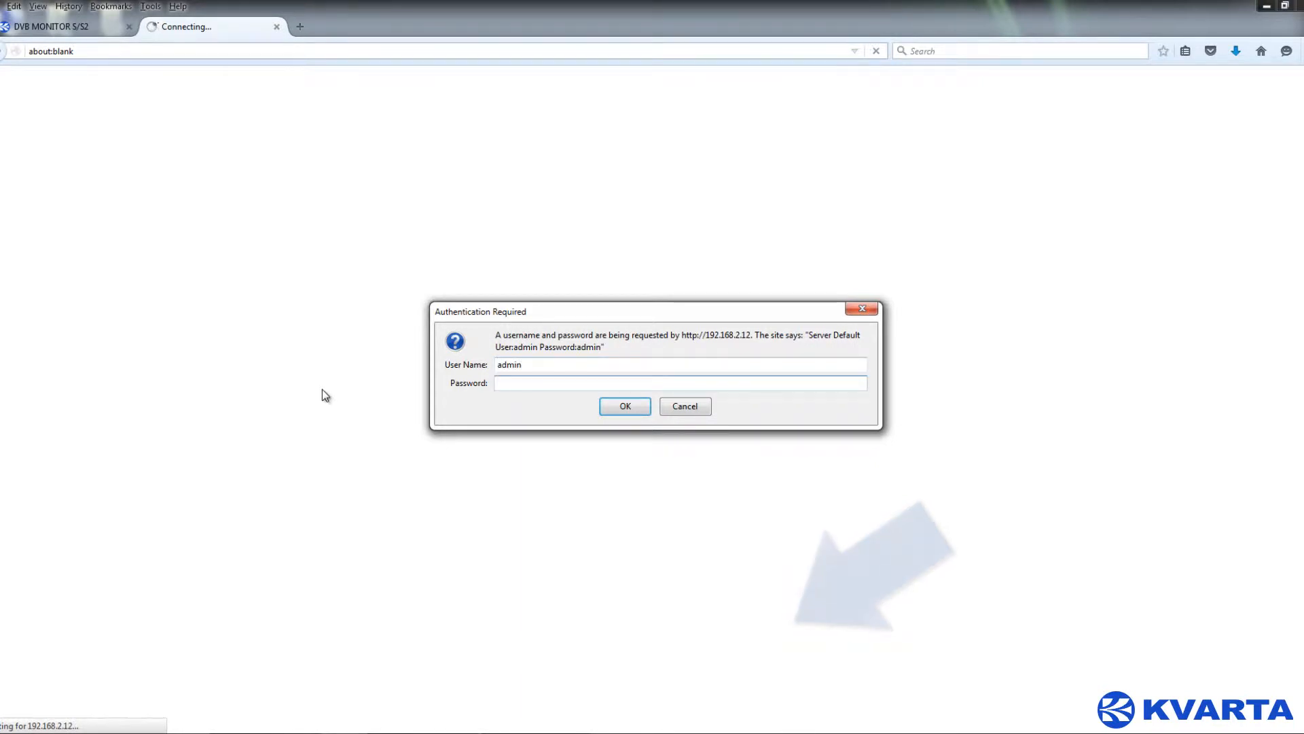
text(admin)
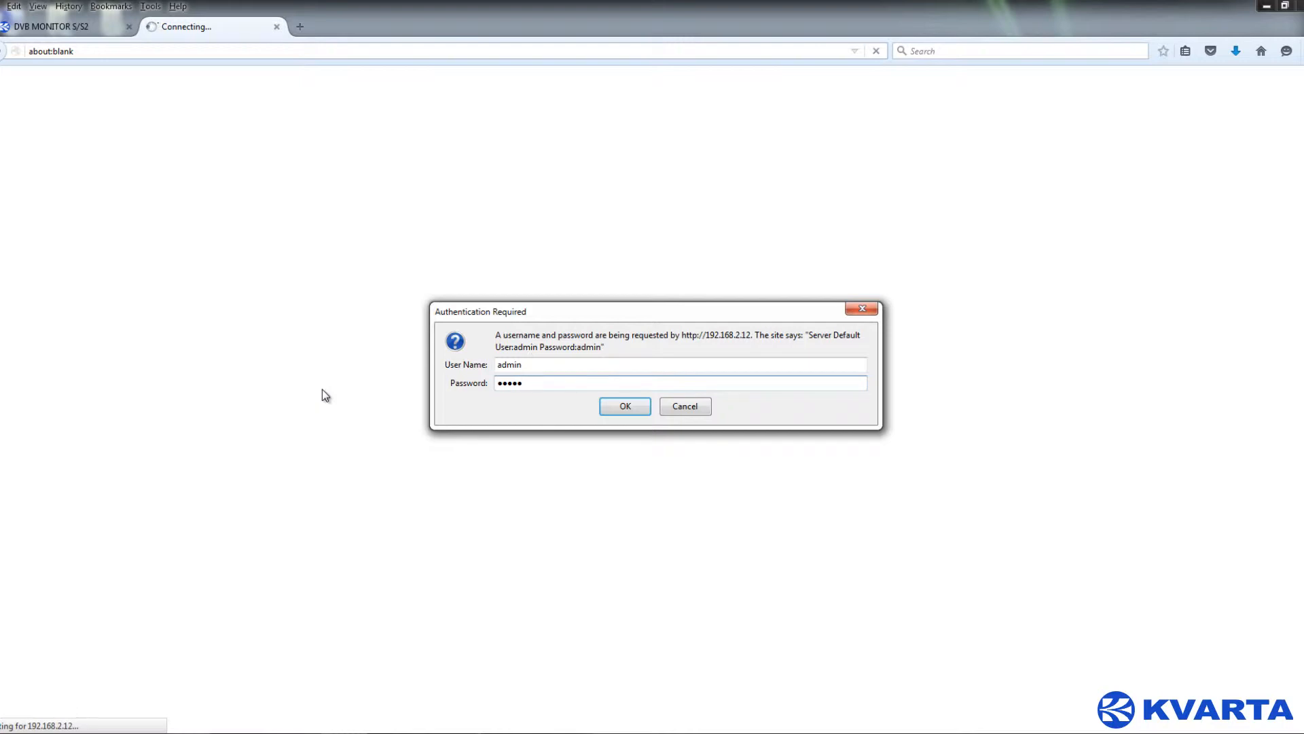
key(Return)
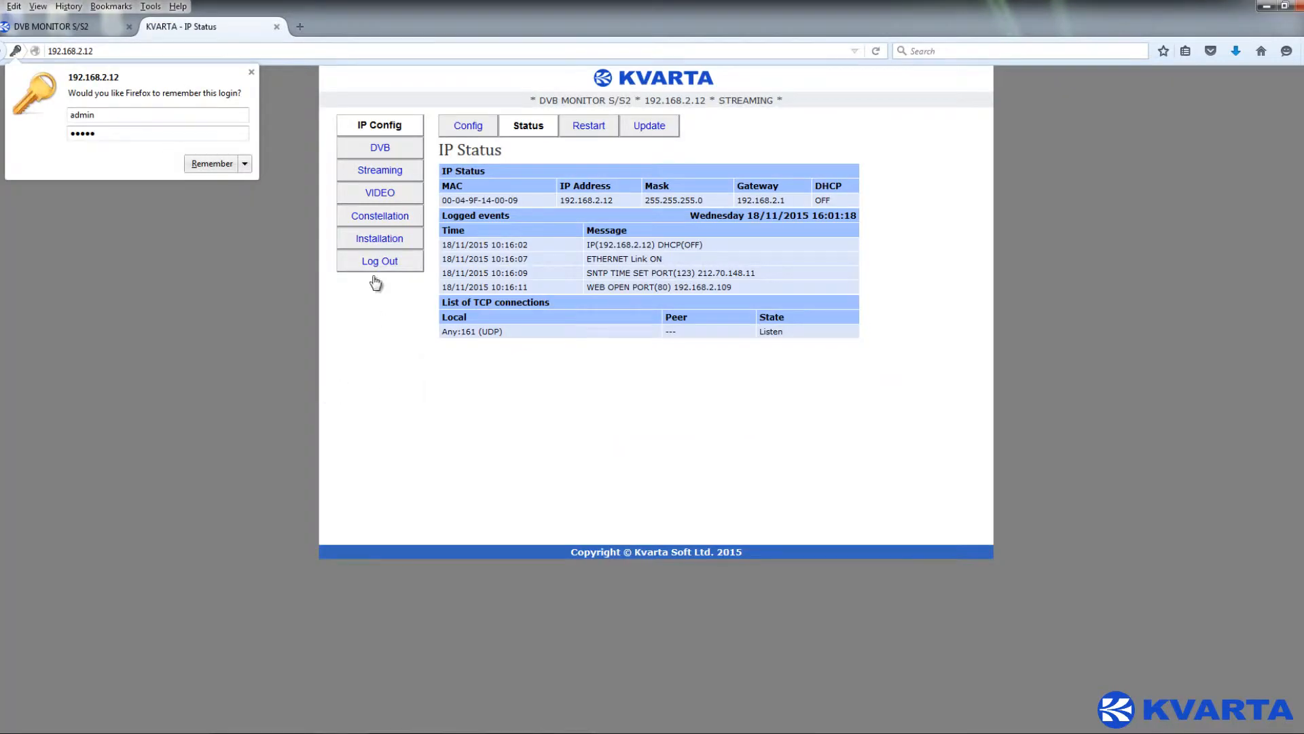
click(251, 72)
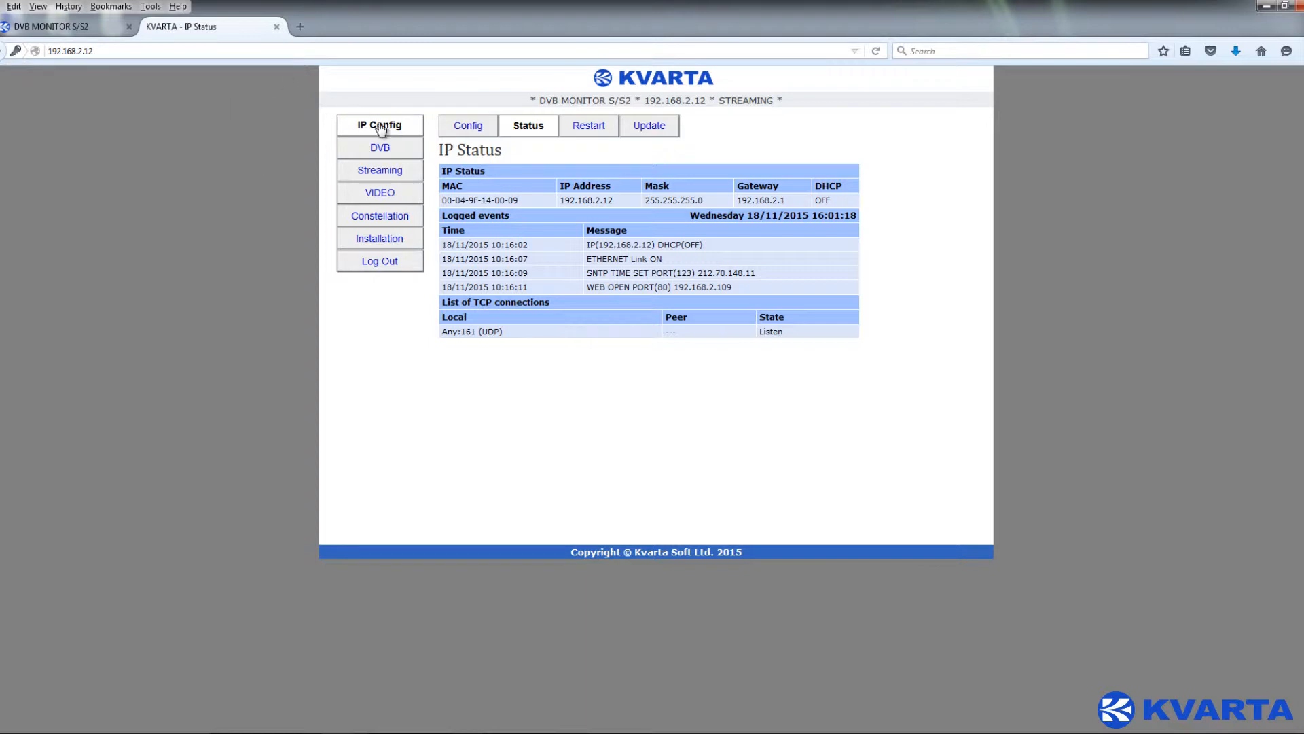
- Step through the IP Settings, Time/Remote Config, SNMP trap servers and E-mail tabs, then open firmware update
click(415, 132)
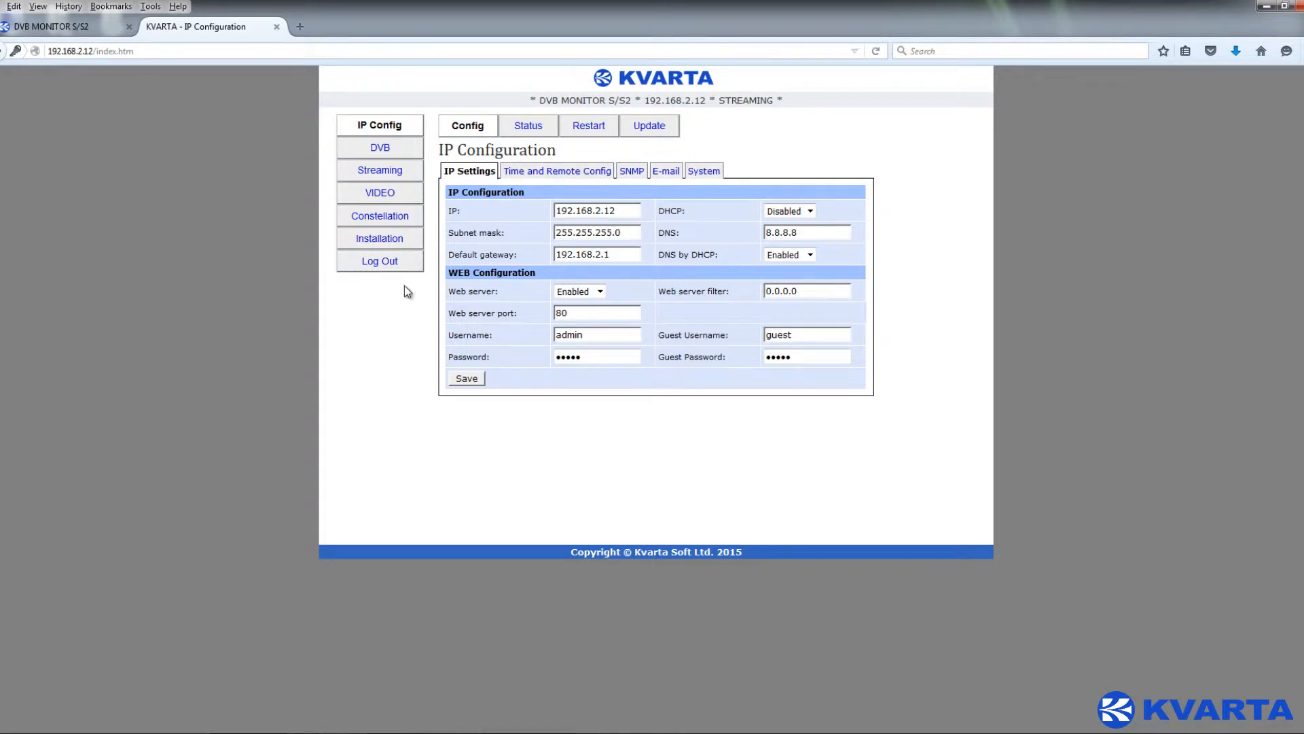
click(548, 175)
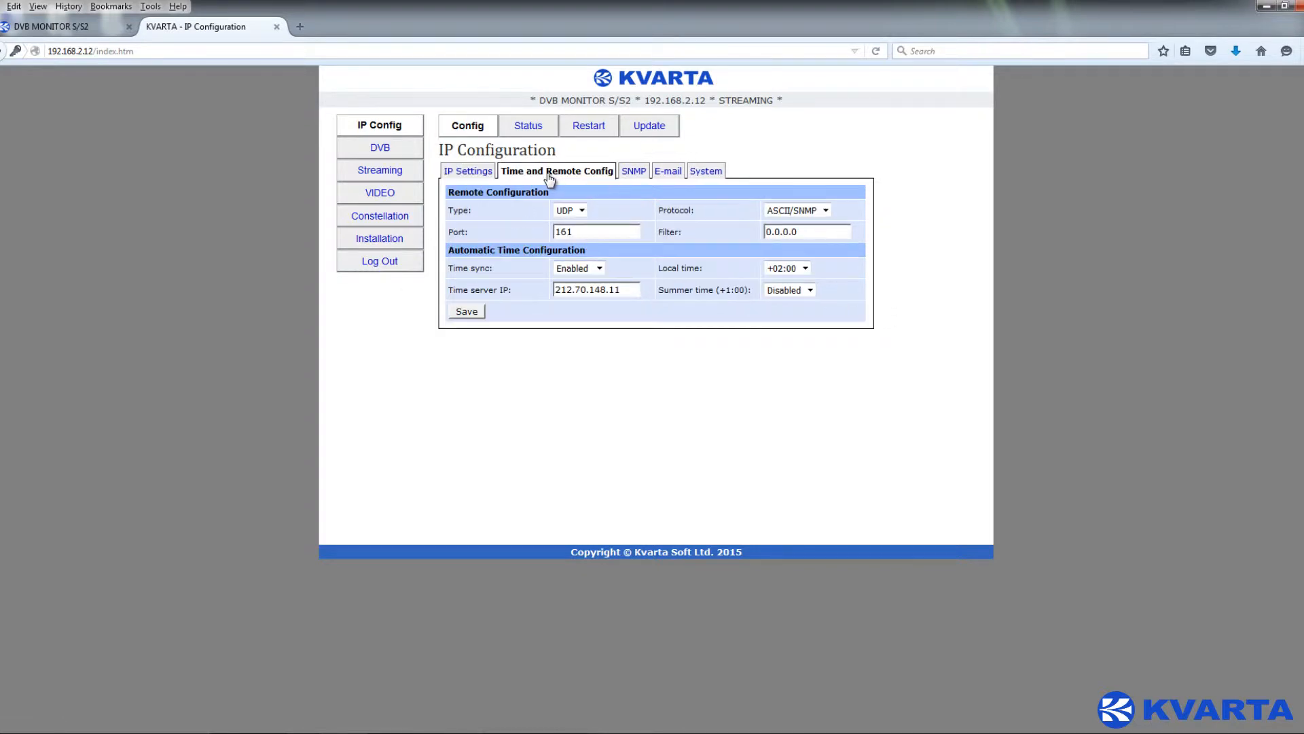
click(635, 174)
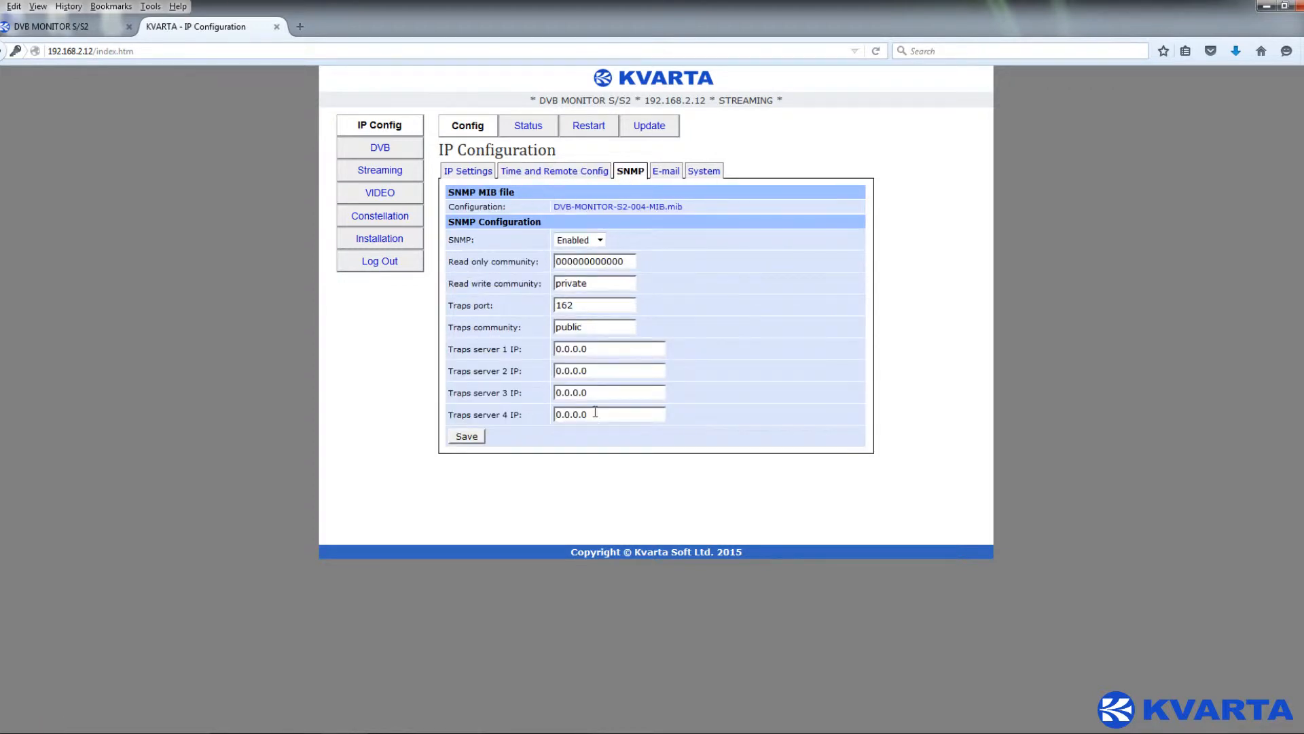
drag(532, 419, 500, 349)
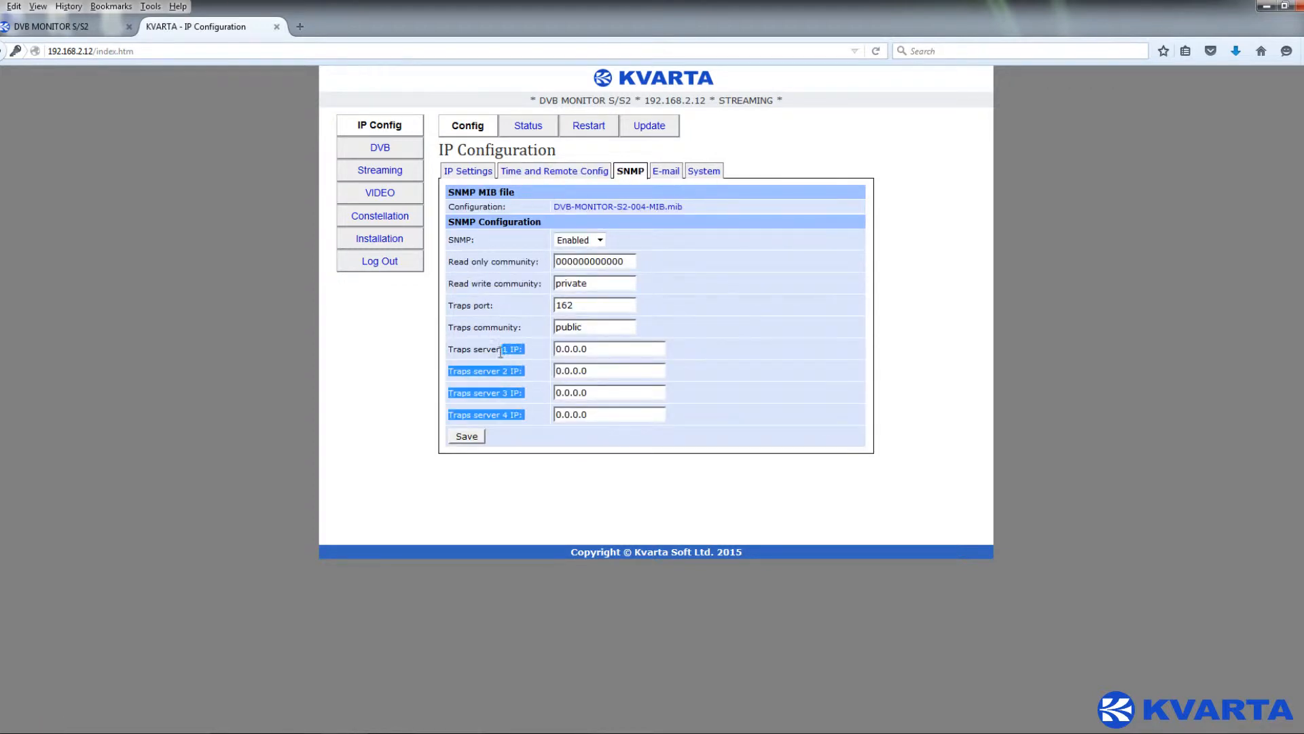
click(678, 226)
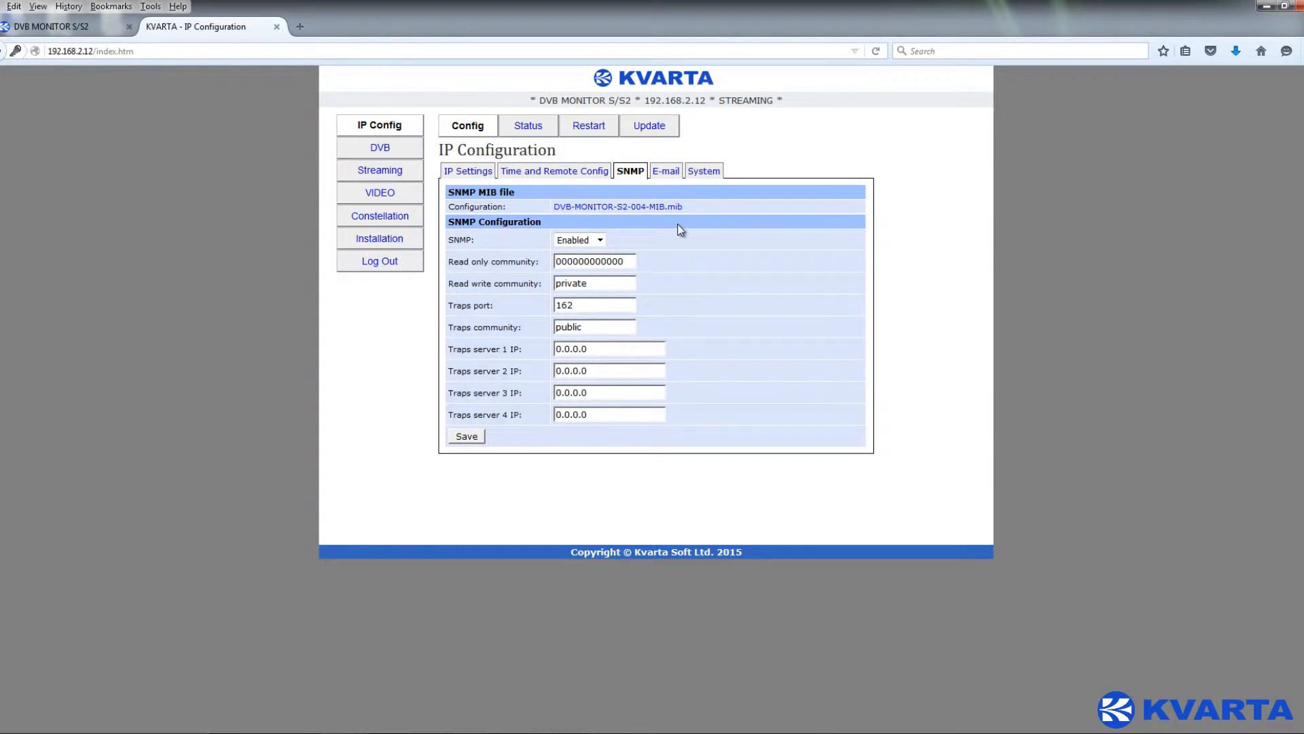
click(671, 176)
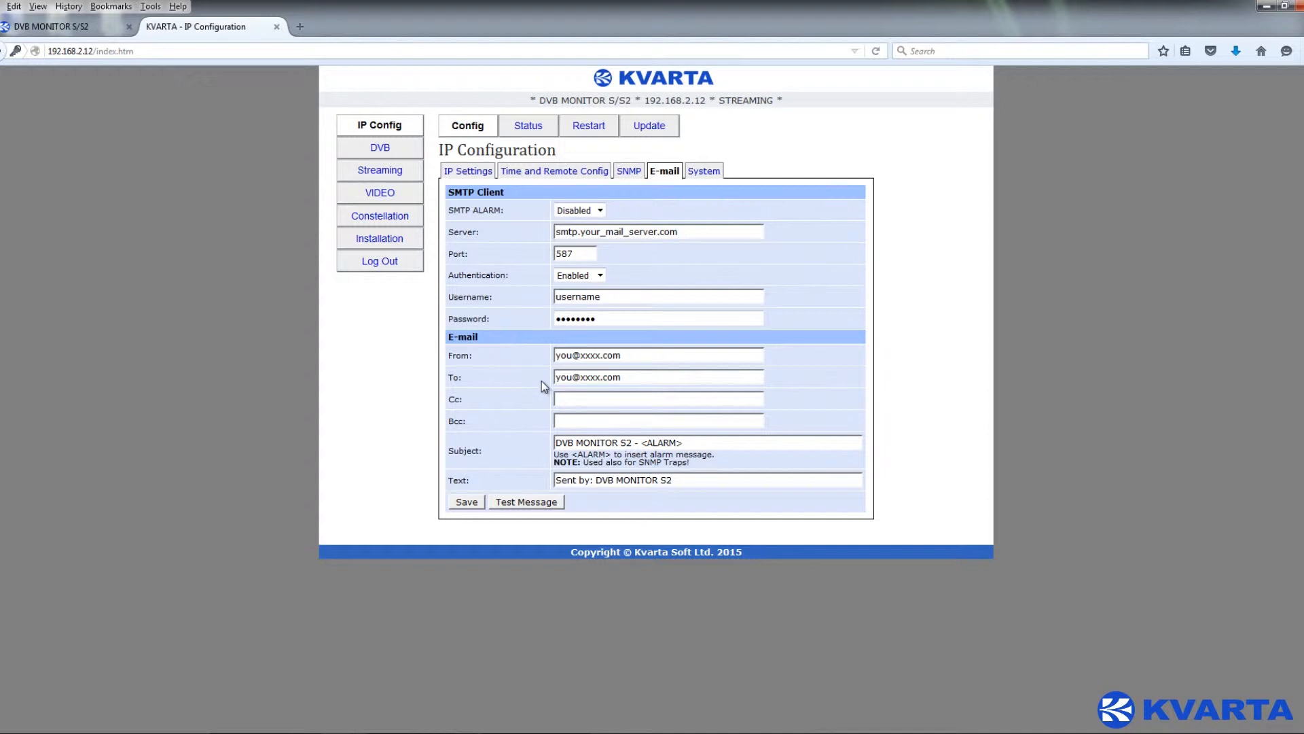
click(648, 129)
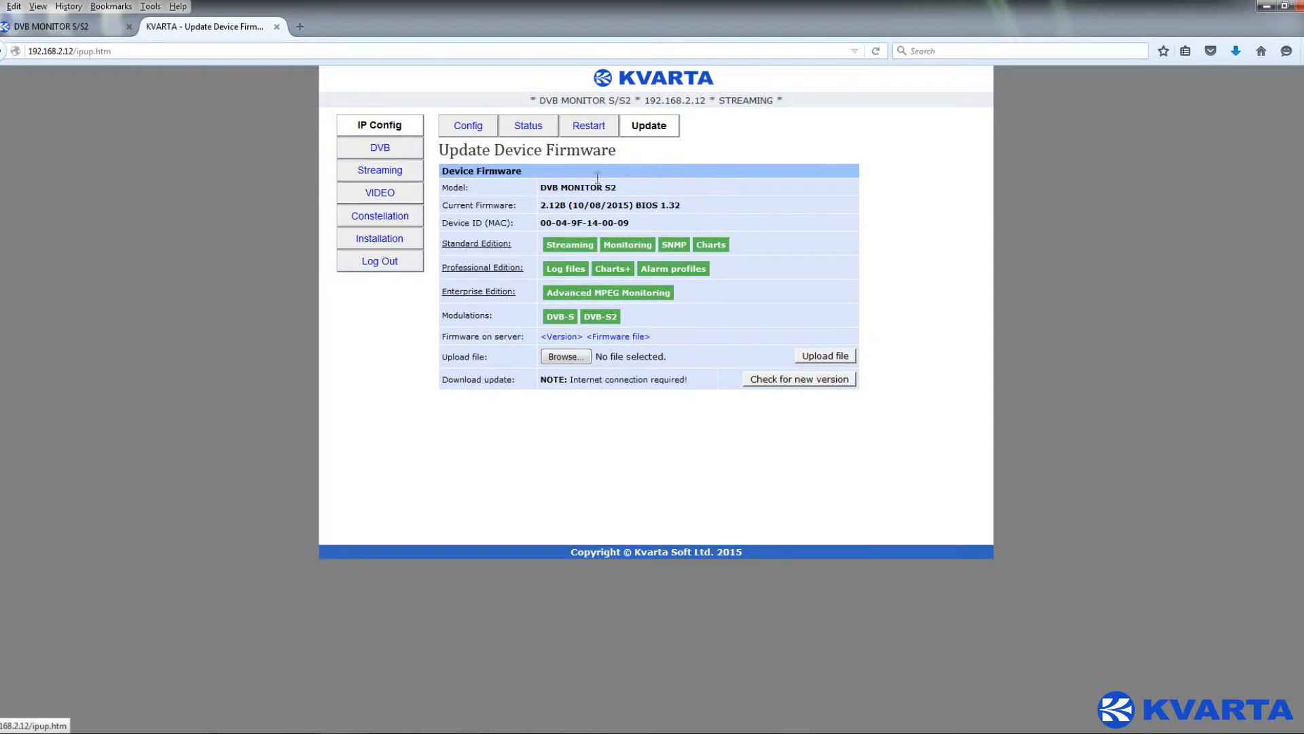
- Highlight the current firmware version 2.12B on the Update page
drag(541, 205, 714, 201)
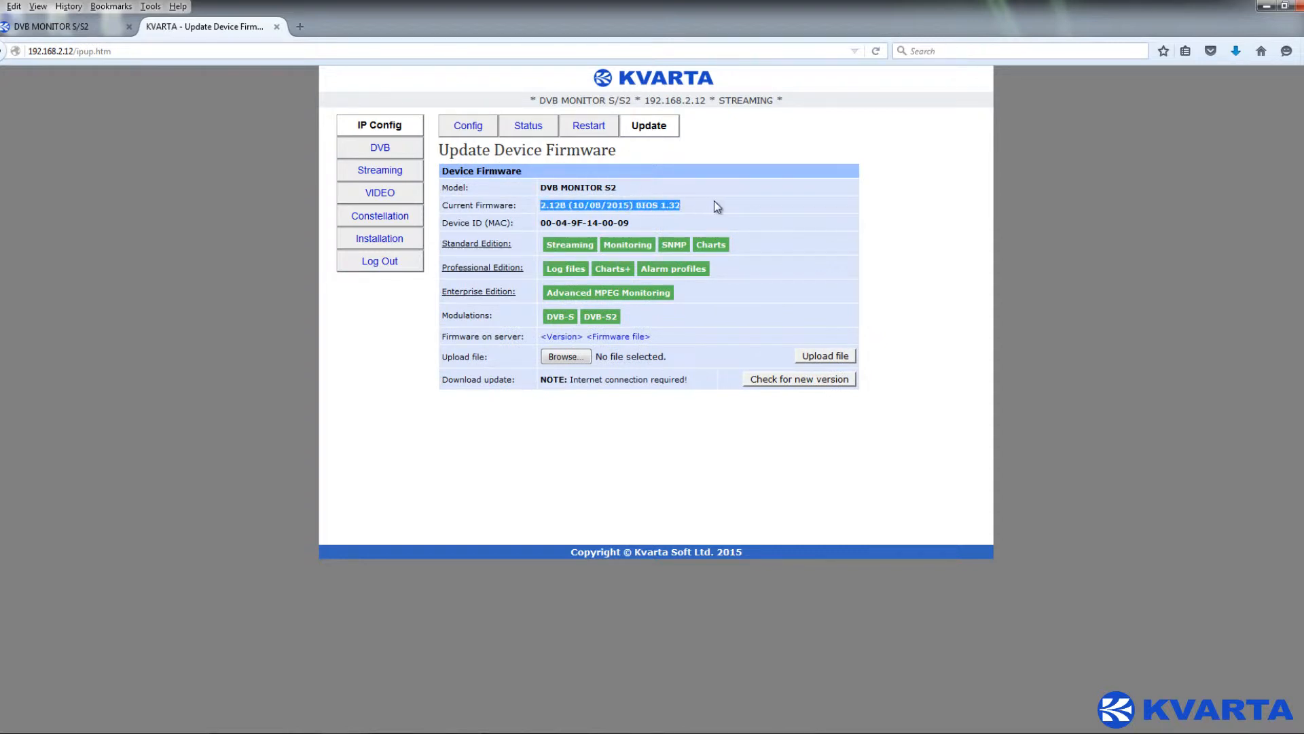
click(714, 201)
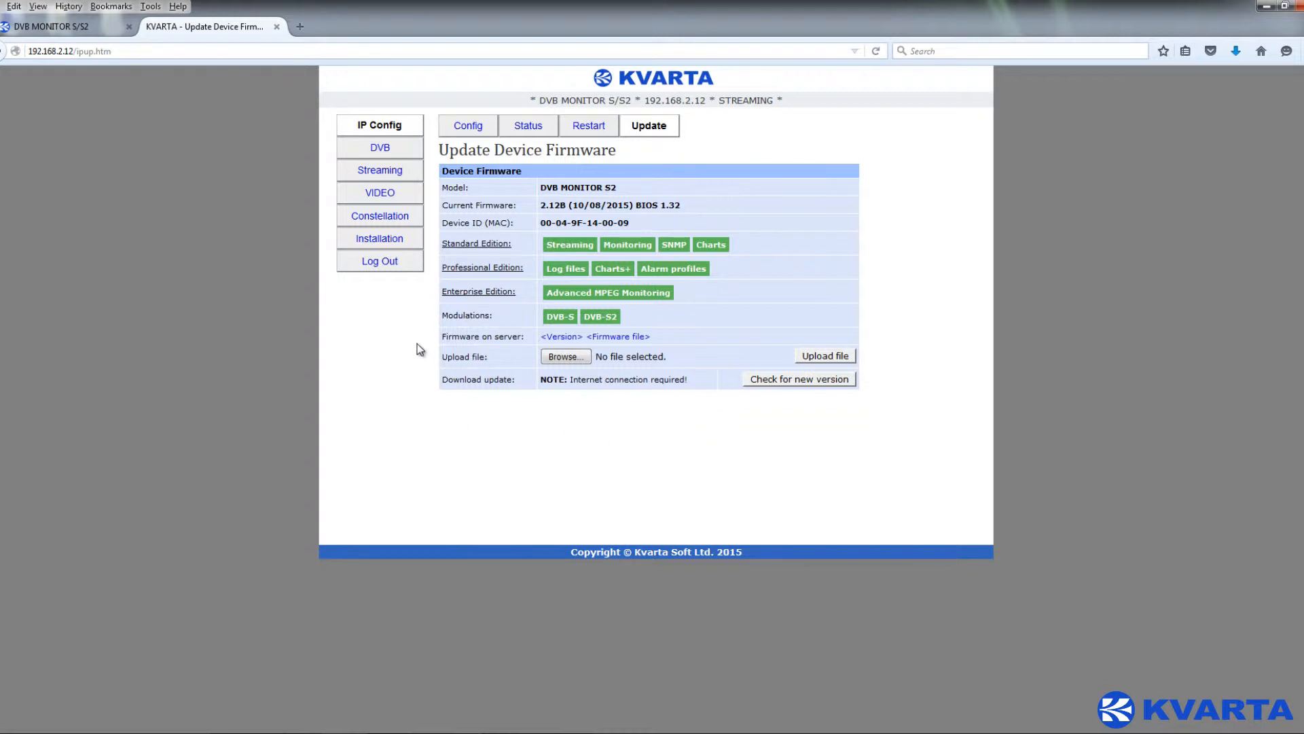
- Open the DVB RF Configuration page and keep the modulation mode at DVB-S2
click(412, 151)
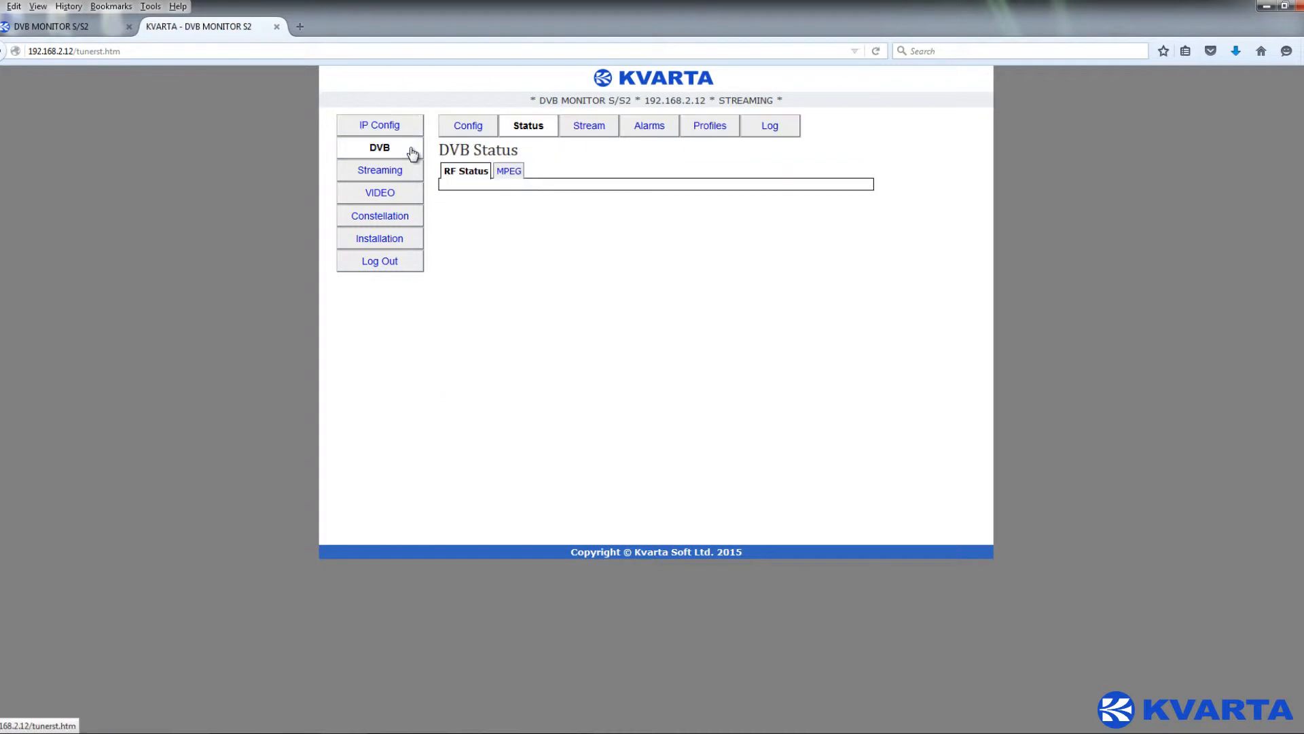
click(459, 134)
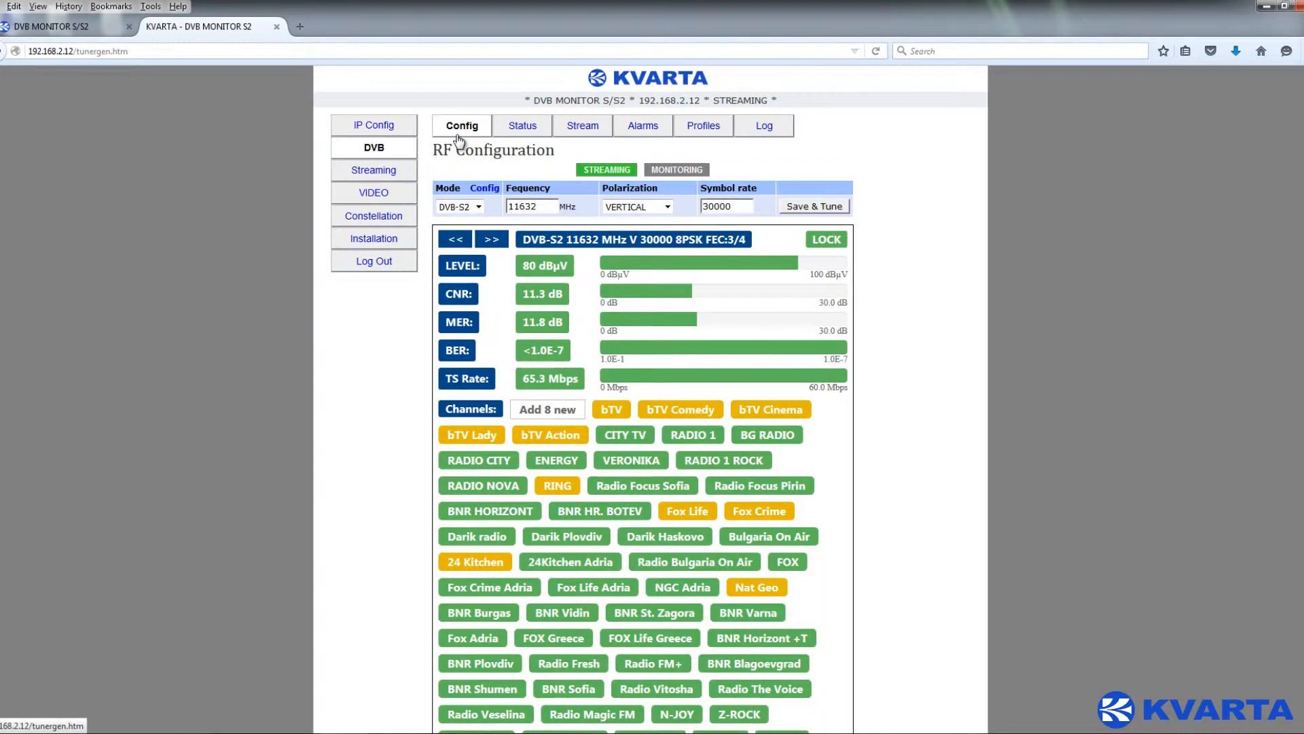
click(599, 173)
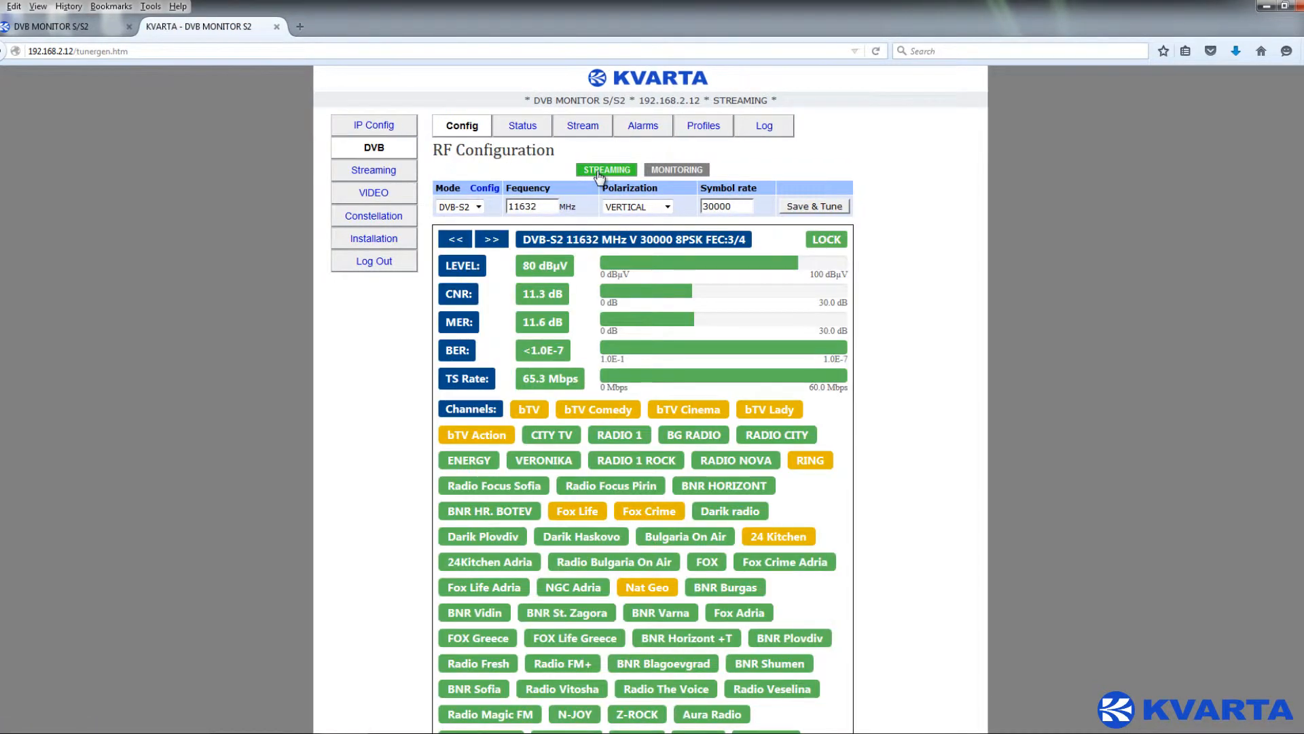
click(478, 206)
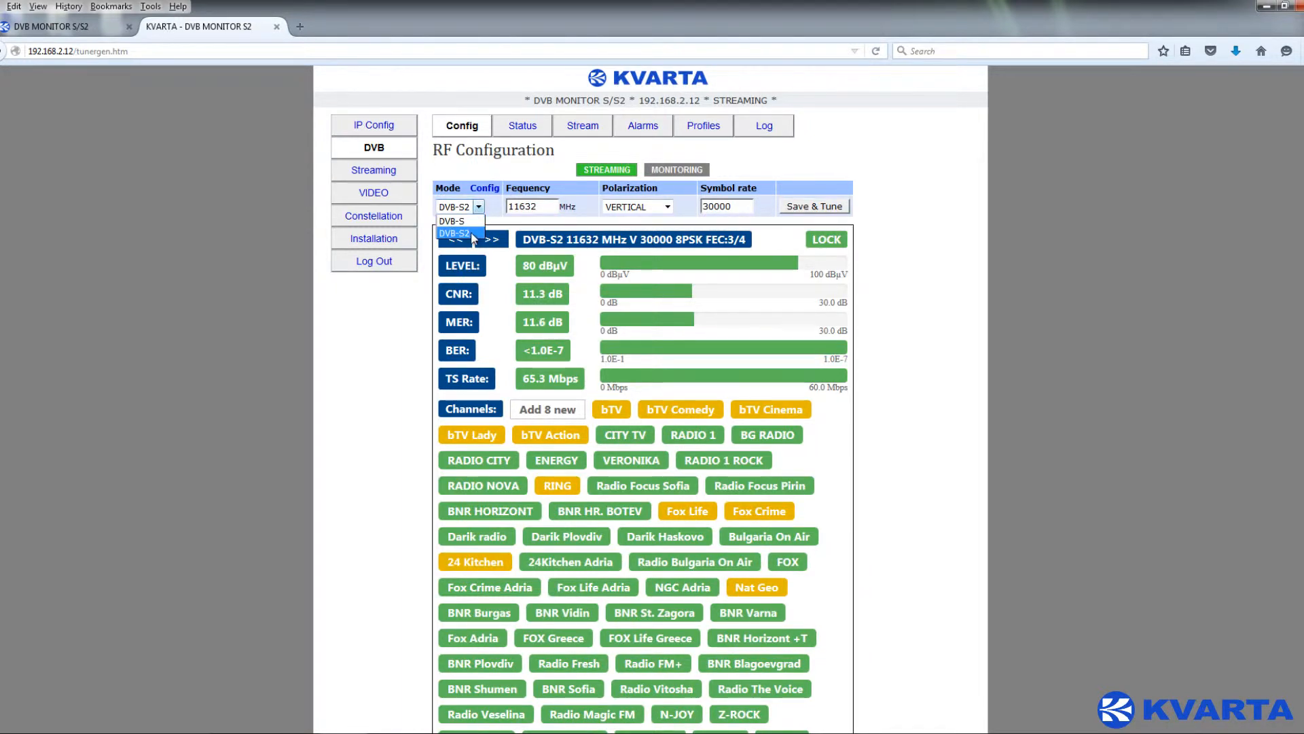
click(474, 233)
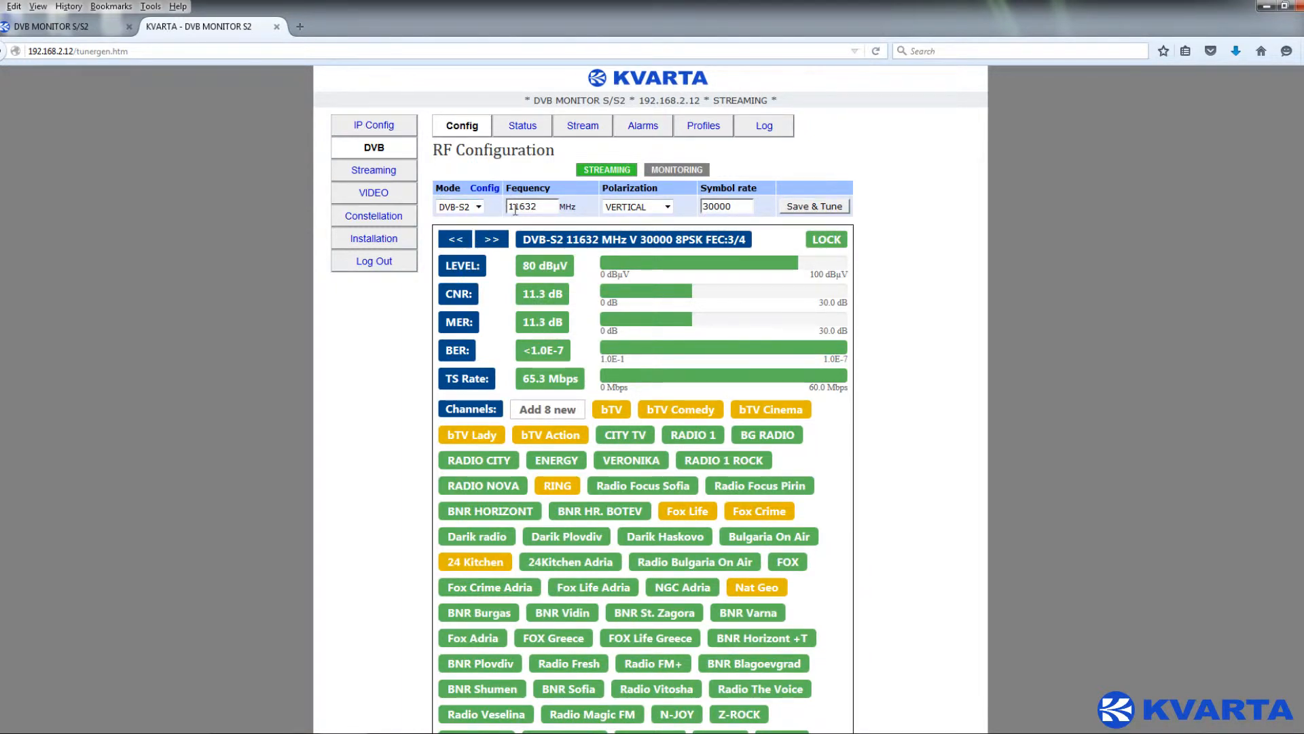
- Save & Tune at 11632 MHz vertical polarization, then show the 9750/10600 LNB settings
drag(514, 208, 552, 208)
click(555, 208)
click(675, 214)
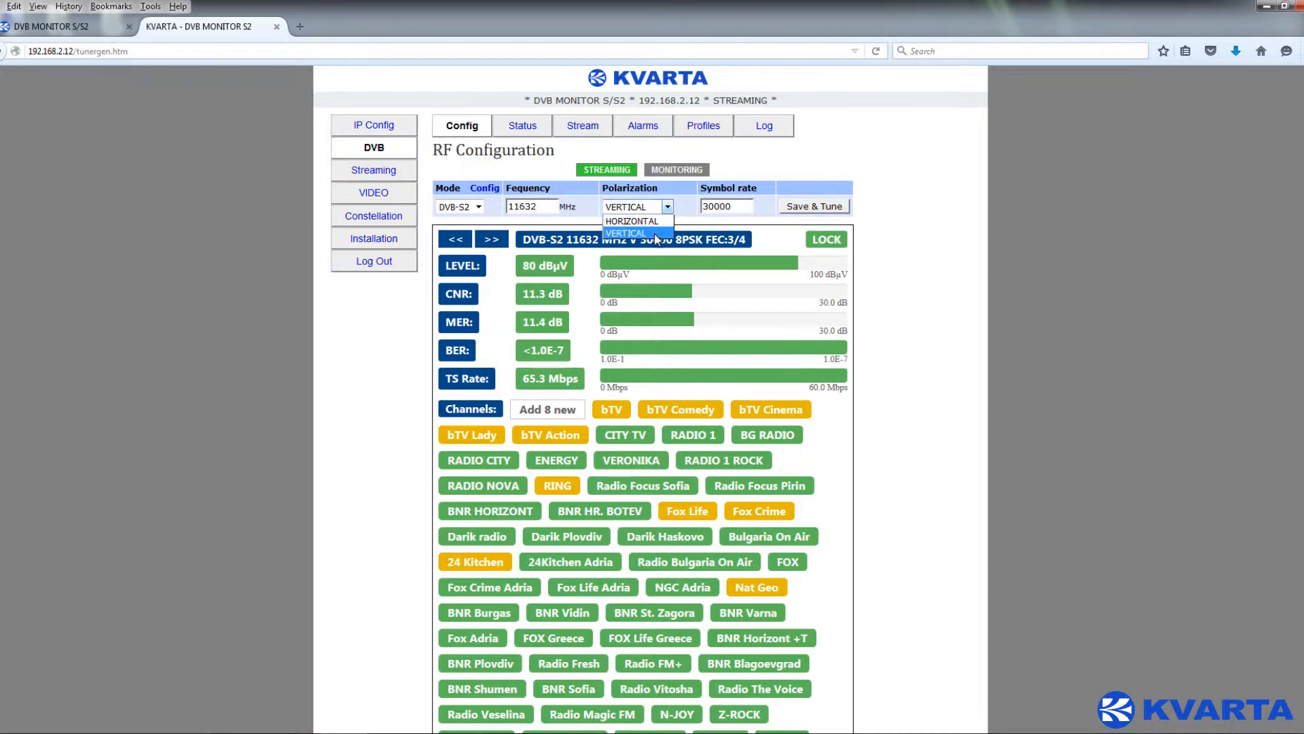
click(670, 208)
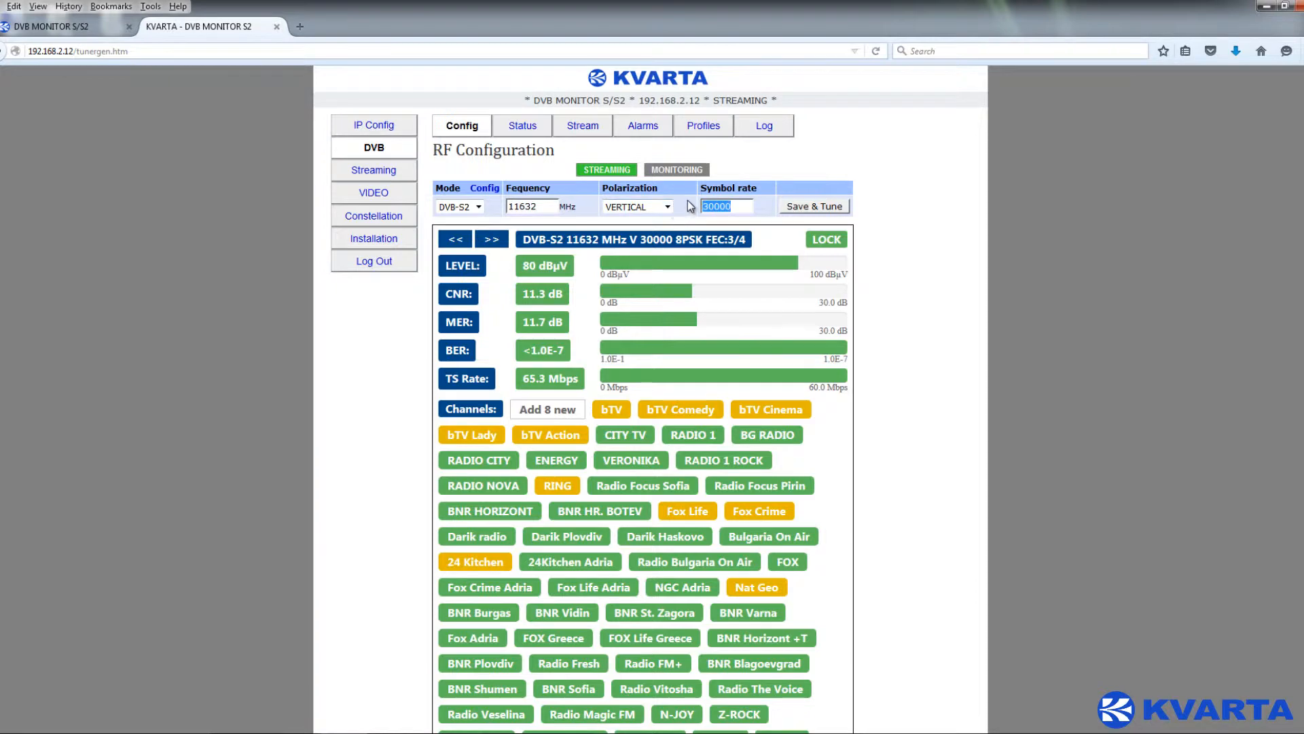
click(792, 211)
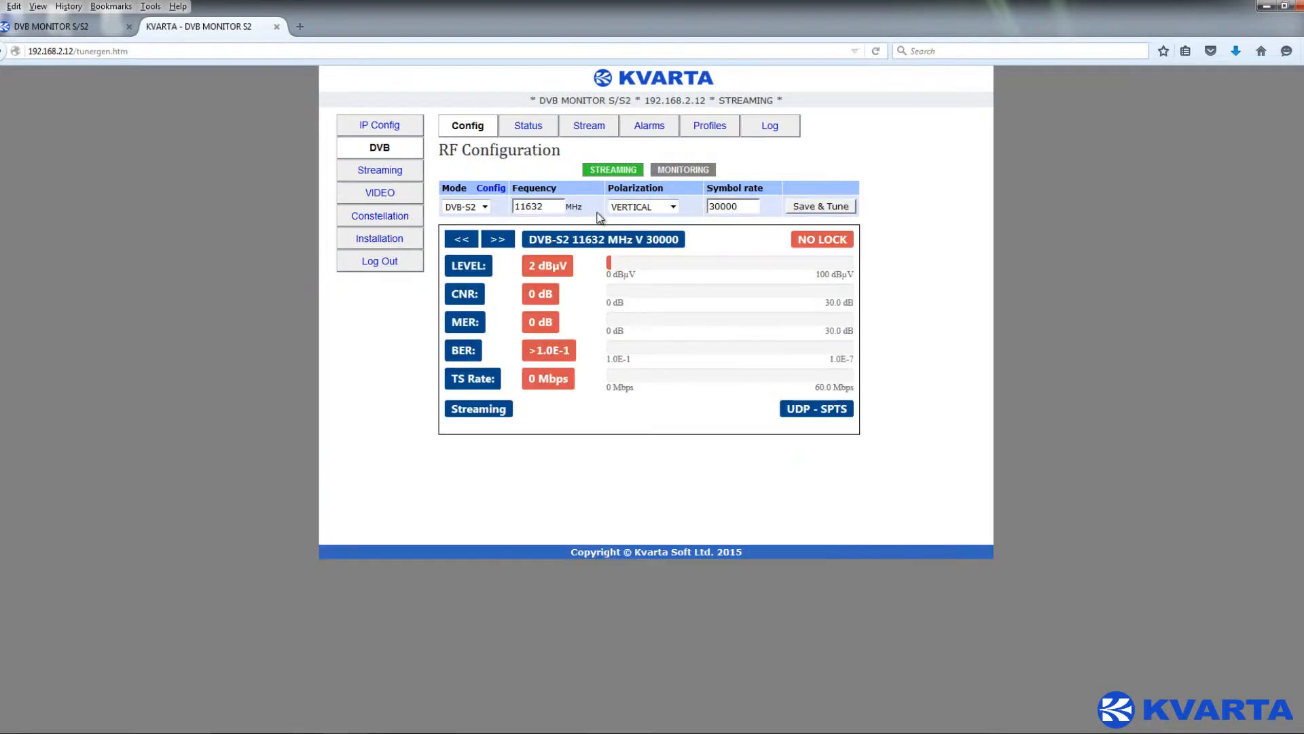
click(490, 191)
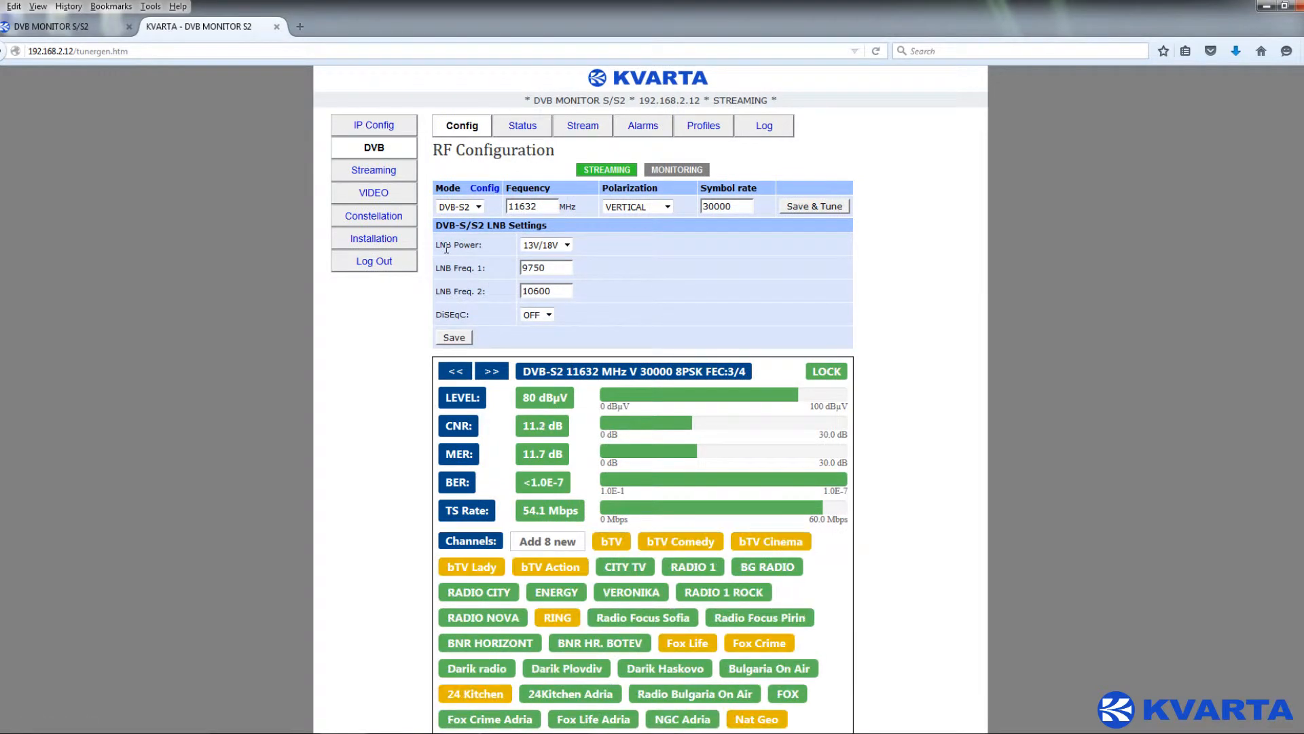
- Turn DiSEqC ON in the LNB settings and save them
drag(494, 322, 428, 312)
click(547, 315)
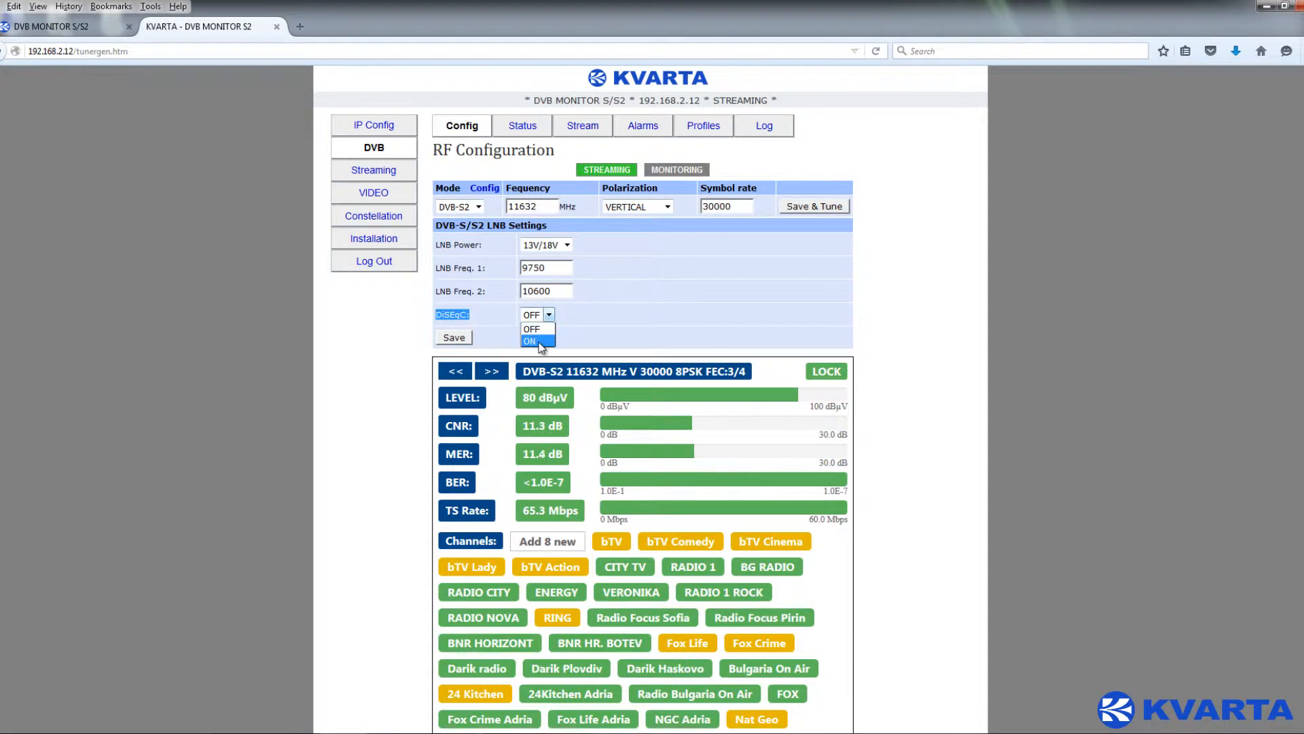
click(540, 338)
click(463, 337)
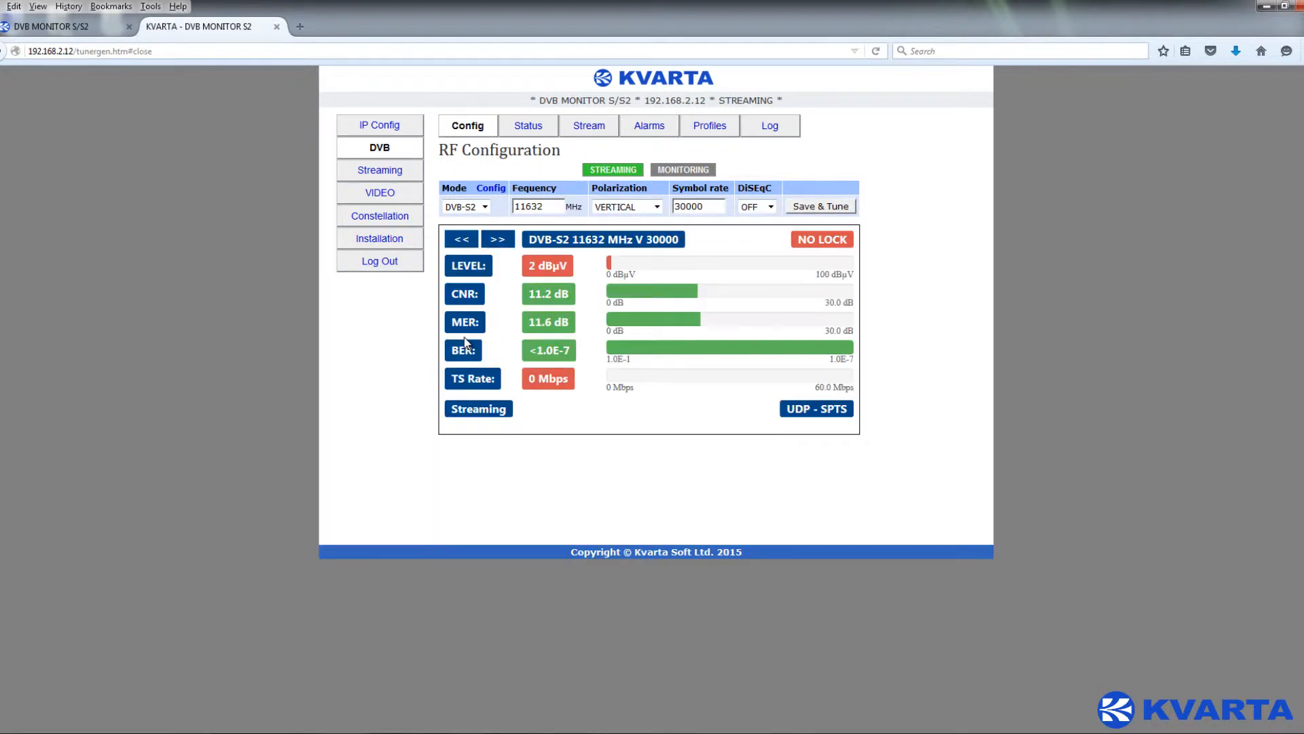
- Leave the new DiSEqC tuning option OFF and retune the 11632 MHz carrier
click(768, 207)
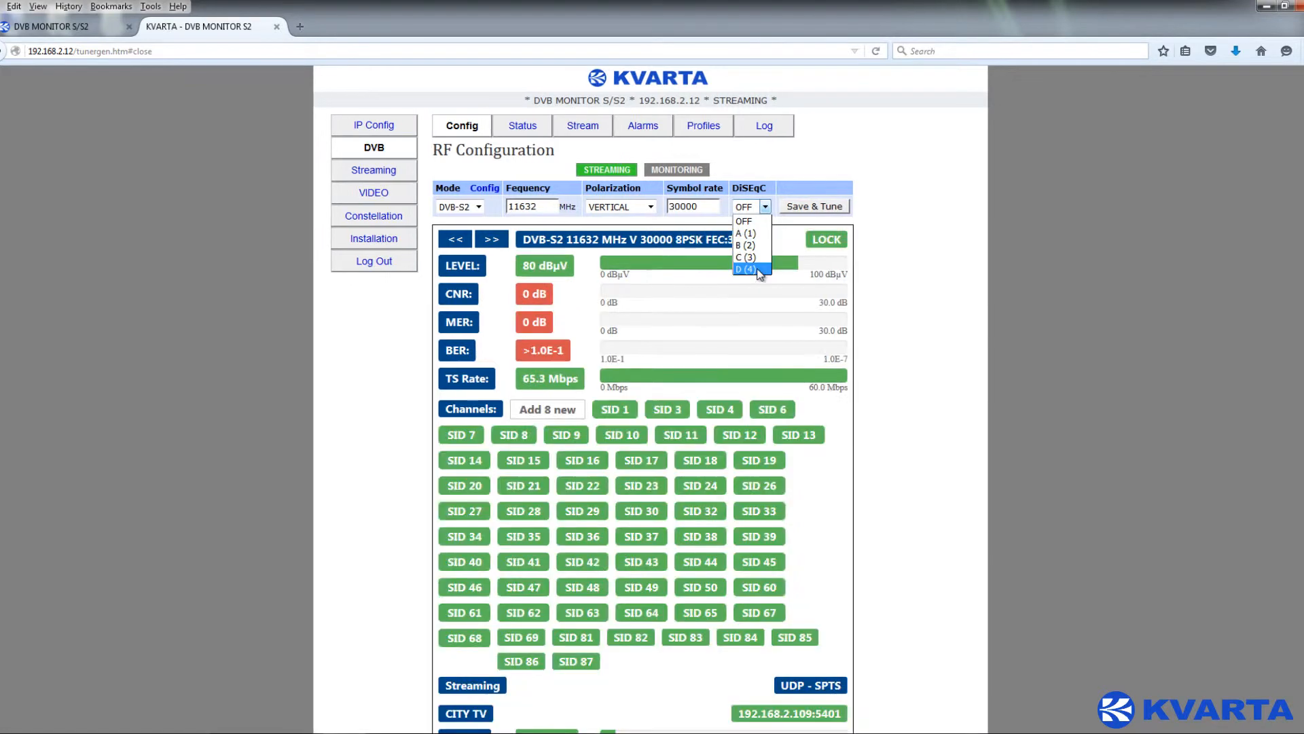
click(768, 206)
click(767, 206)
click(769, 207)
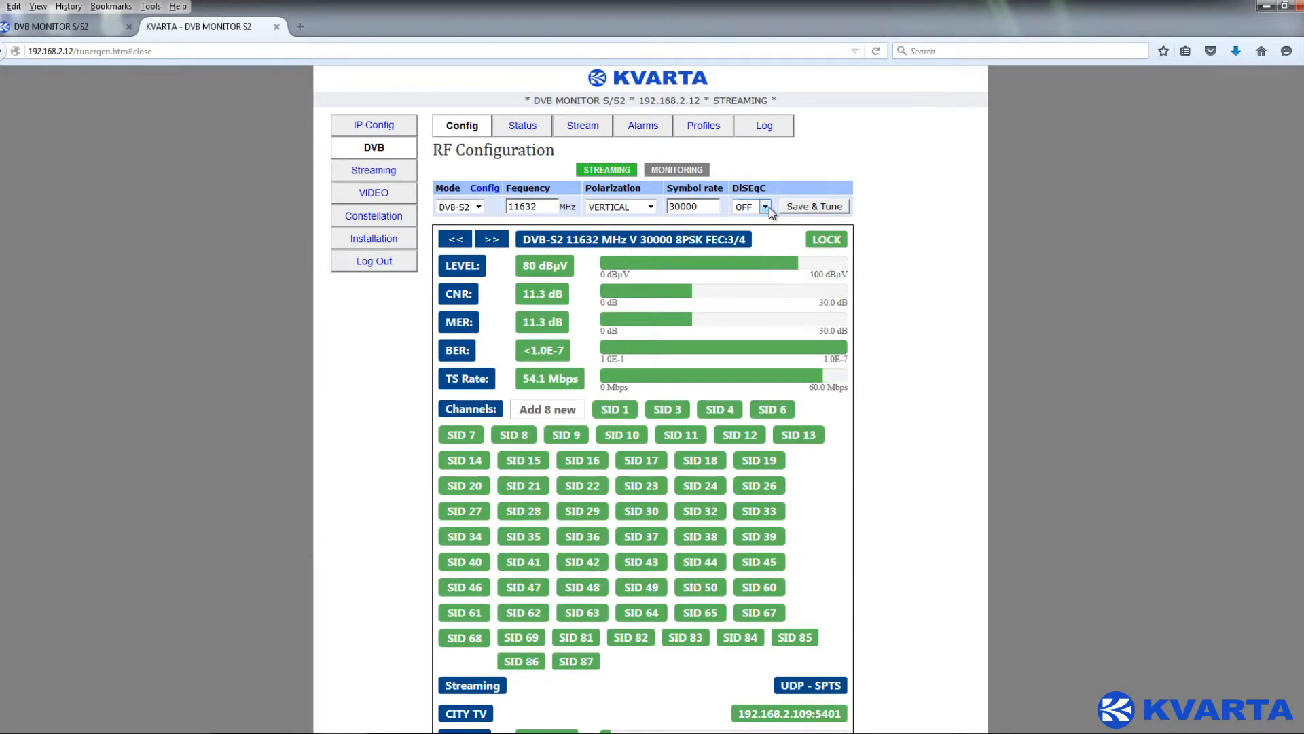
click(796, 207)
- Point out the BER and TS Rate readings on DVB Status, then show the MPEG PAT table
click(523, 126)
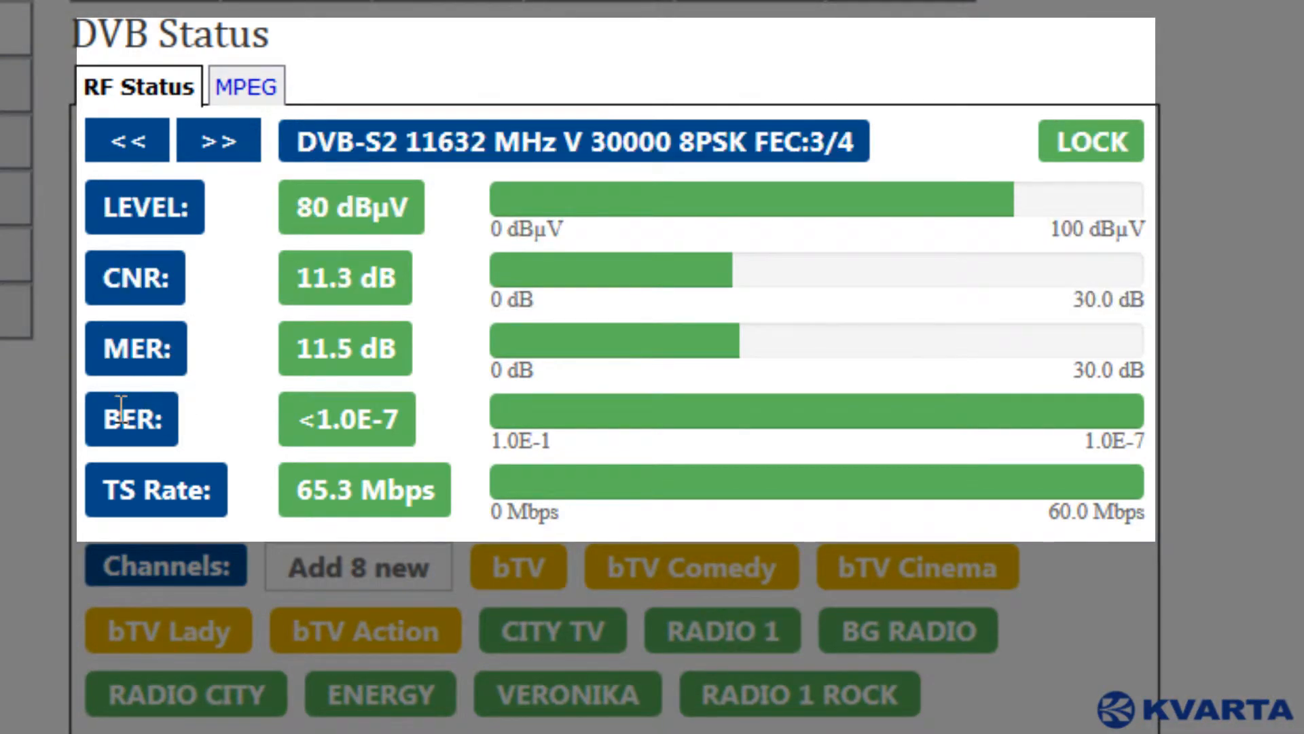
drag(107, 418, 176, 428)
drag(98, 488, 213, 487)
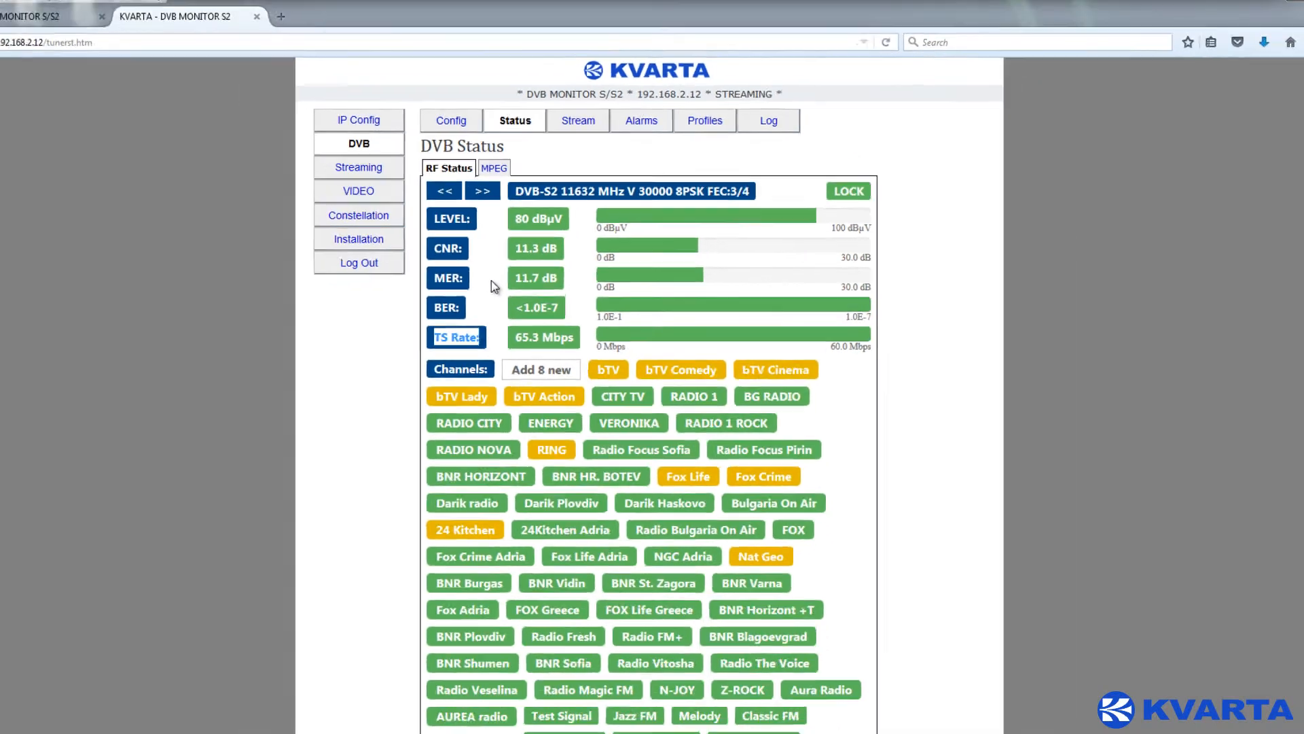
click(491, 280)
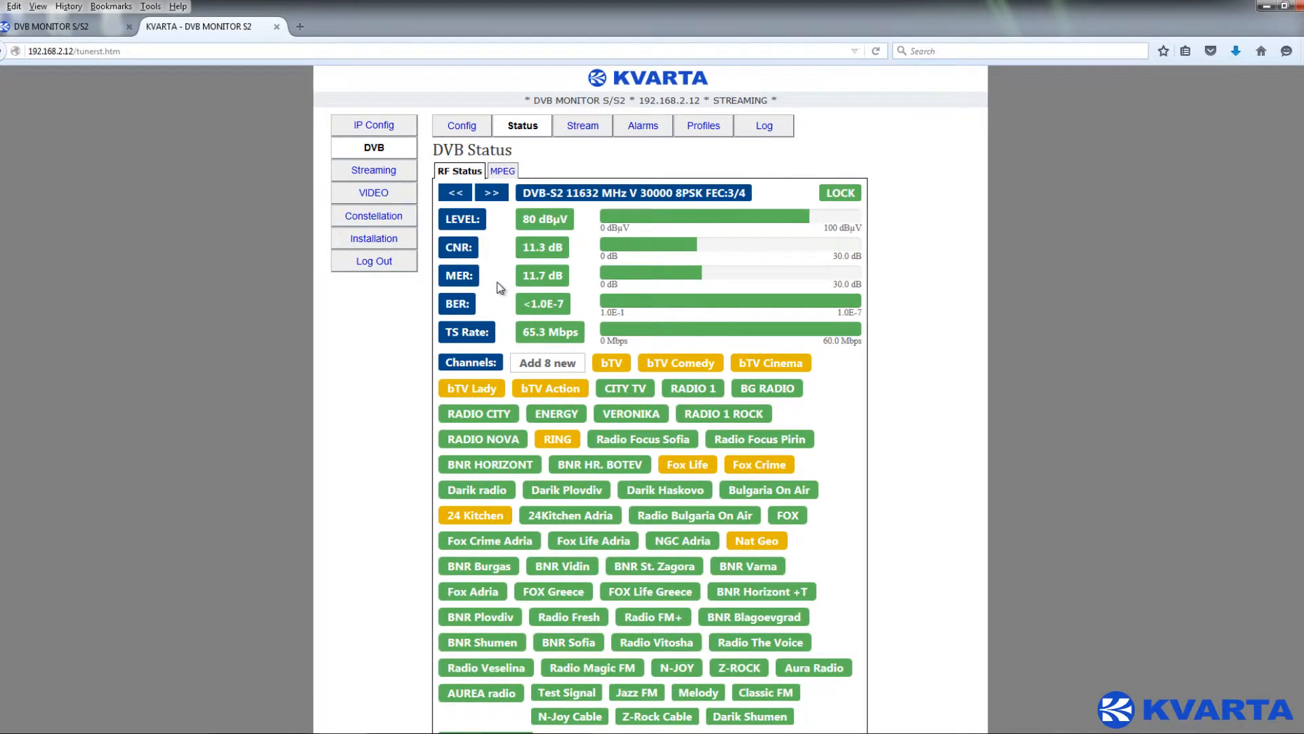
click(505, 172)
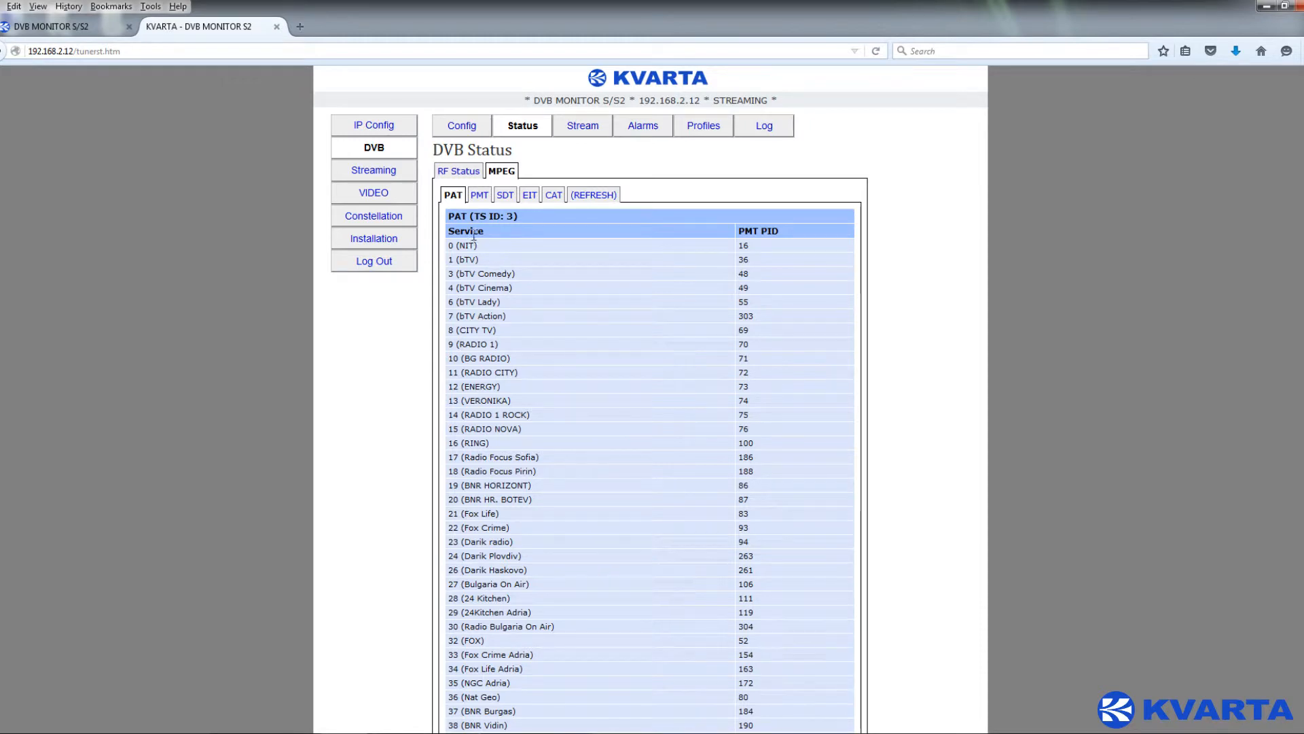
- Browse the PMT, SDT, EIT and CAT tables, then open the Stream Configuration page
click(478, 197)
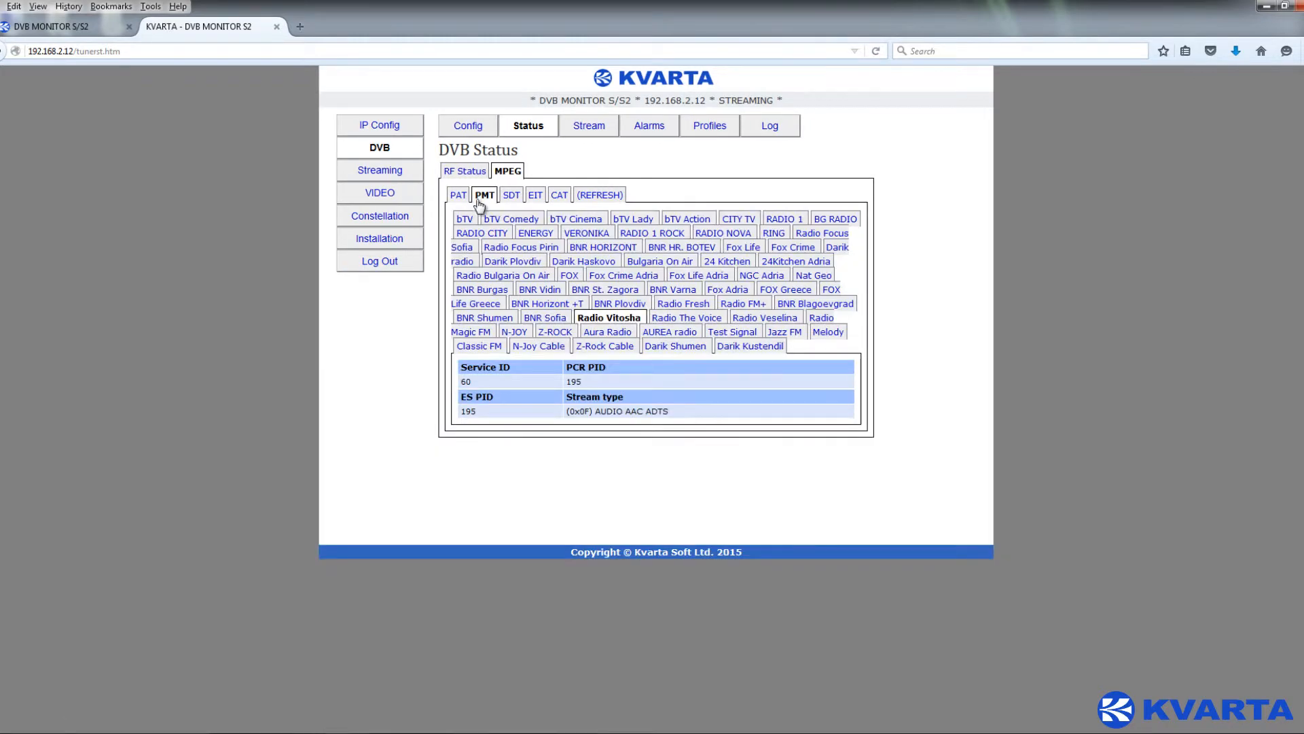
click(505, 197)
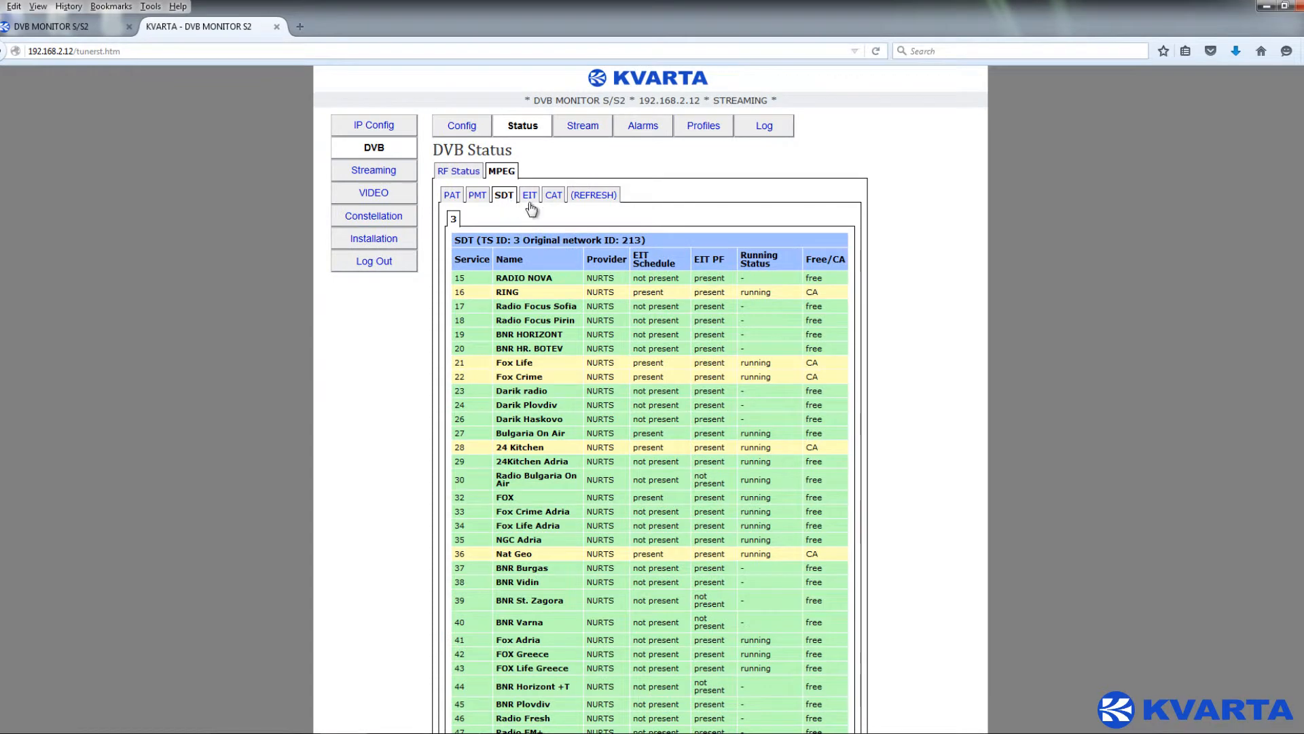
click(529, 197)
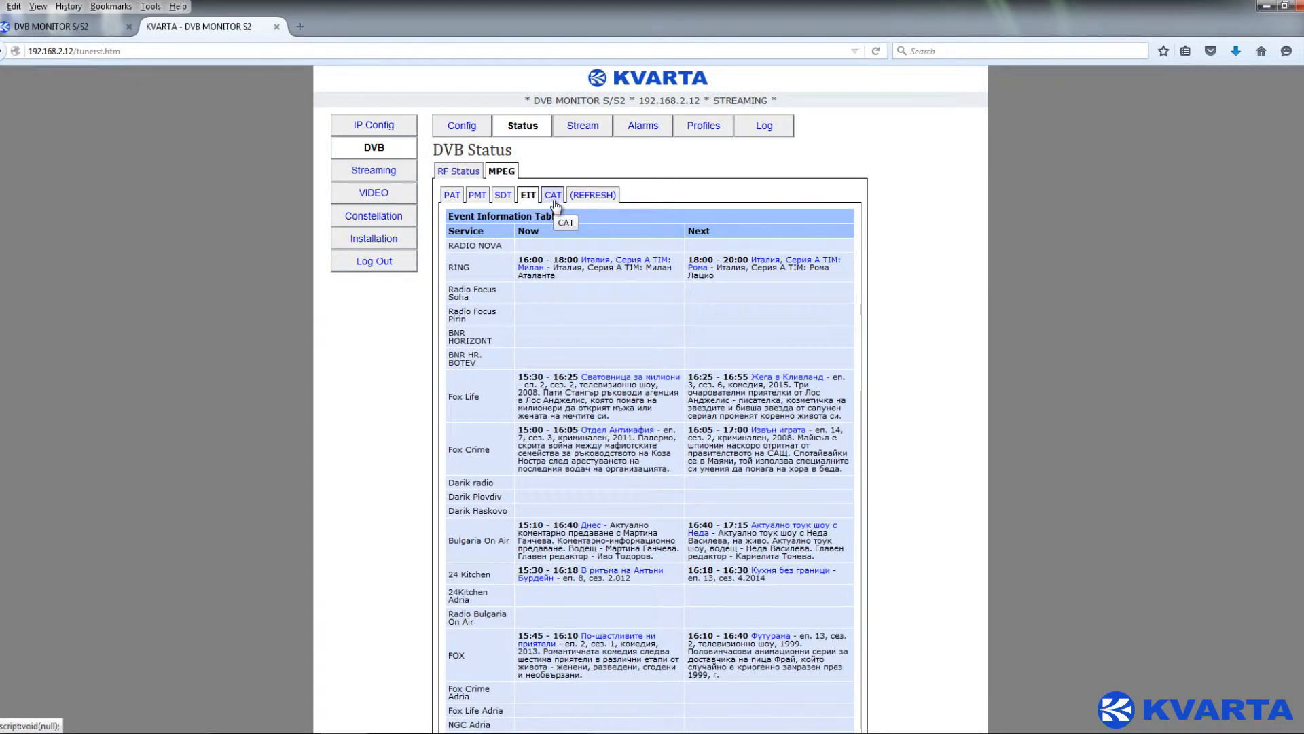
click(553, 196)
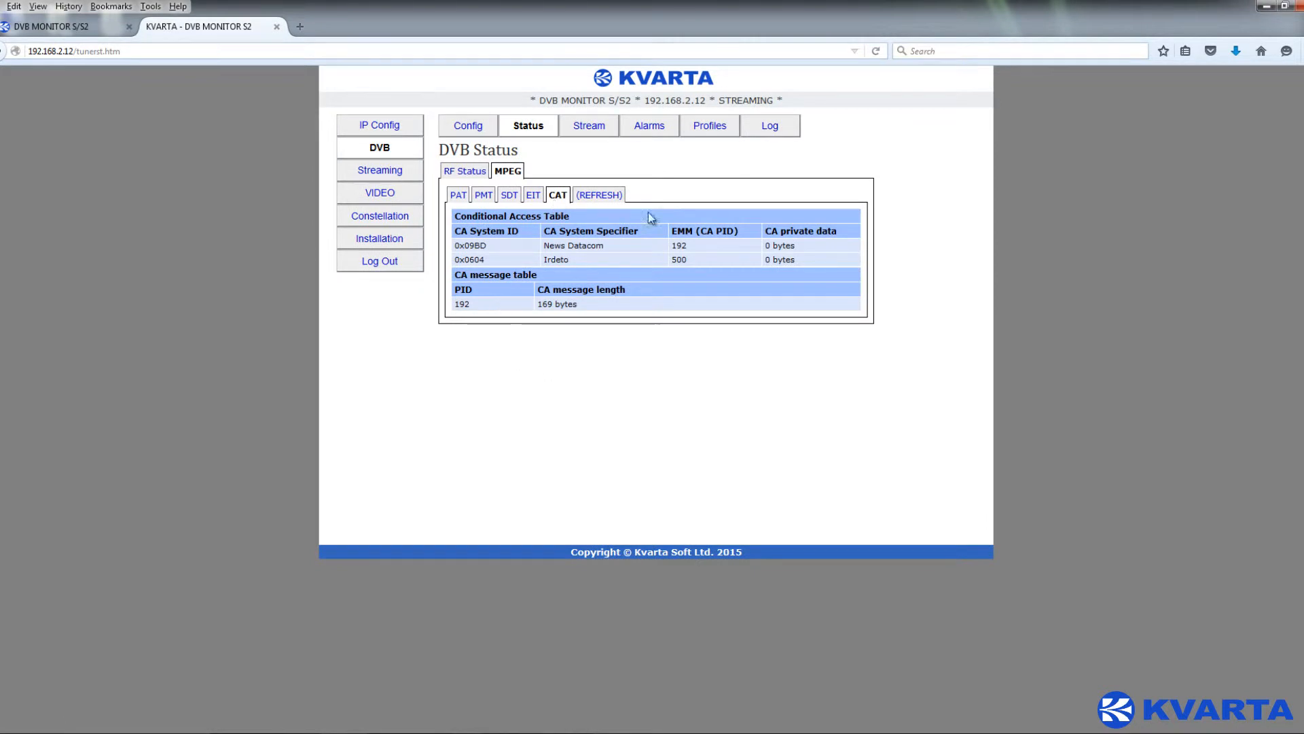
click(589, 127)
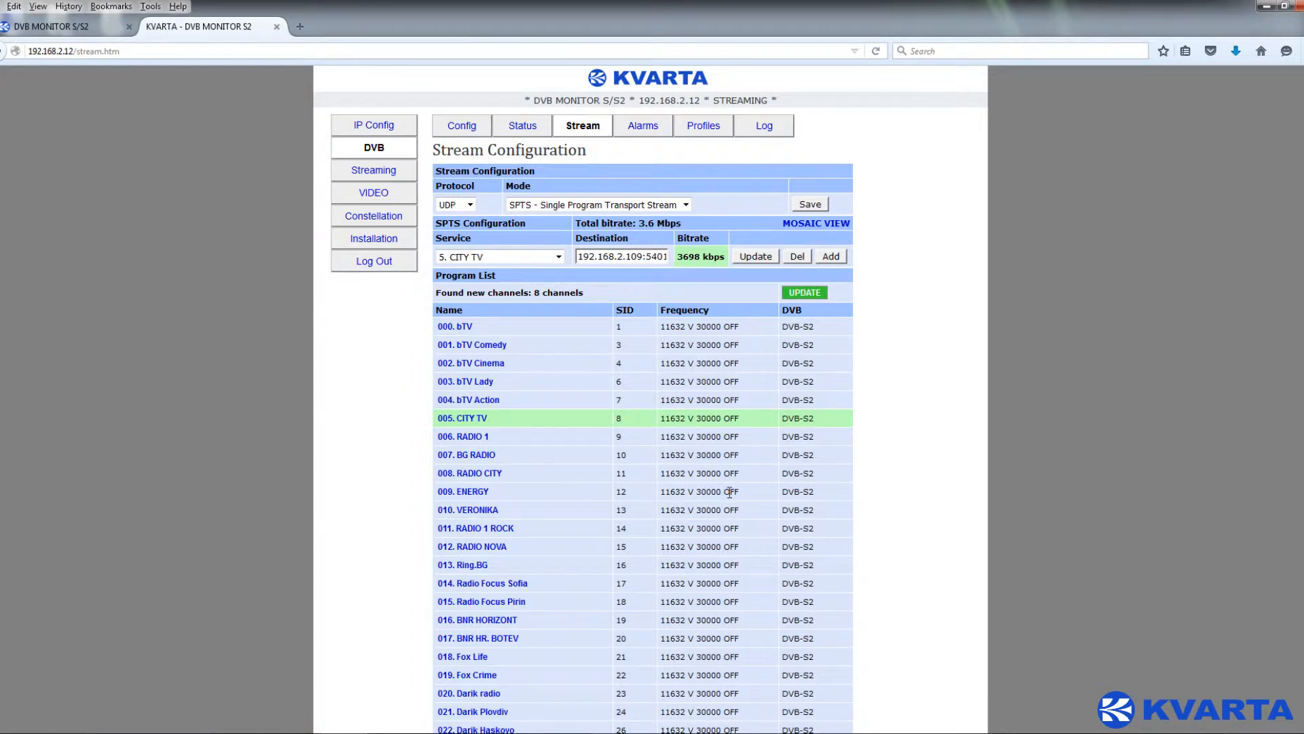
- Inspect the Protocol, Mode and Service lists, keeping UDP, SPTS and CITY TV
click(468, 204)
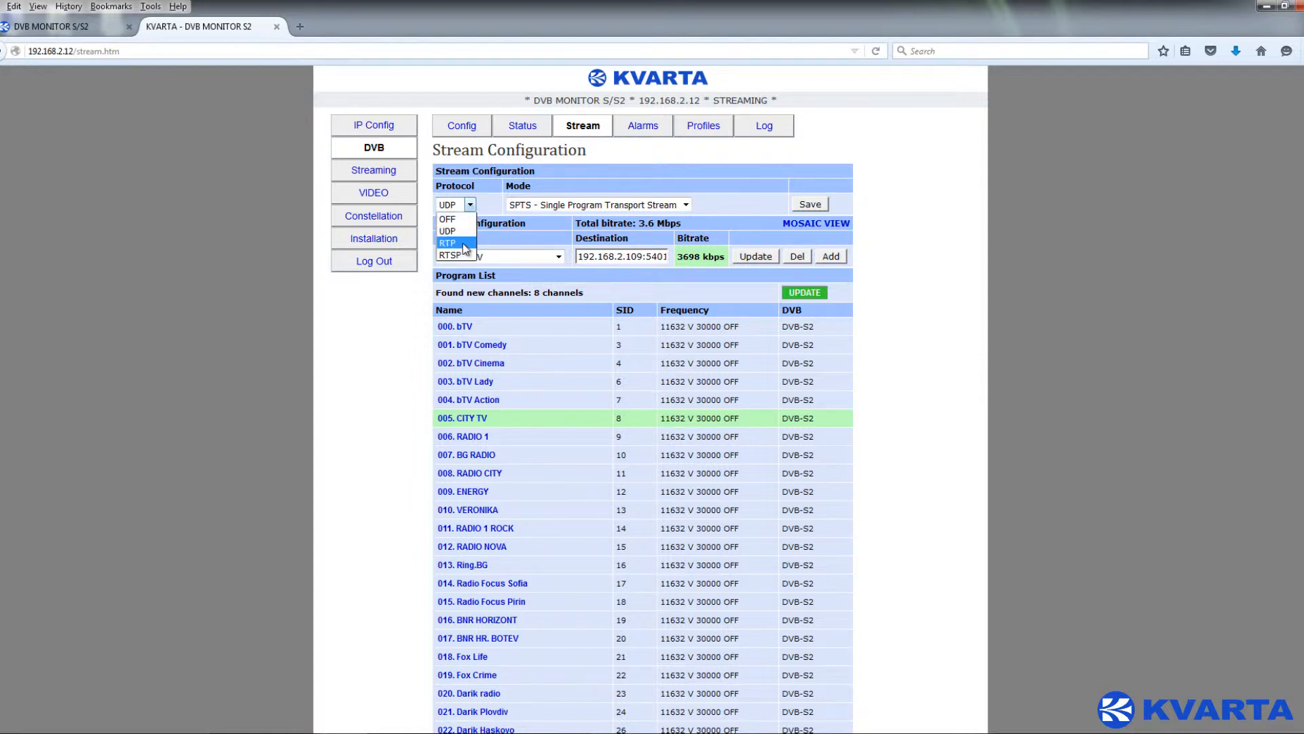
click(490, 201)
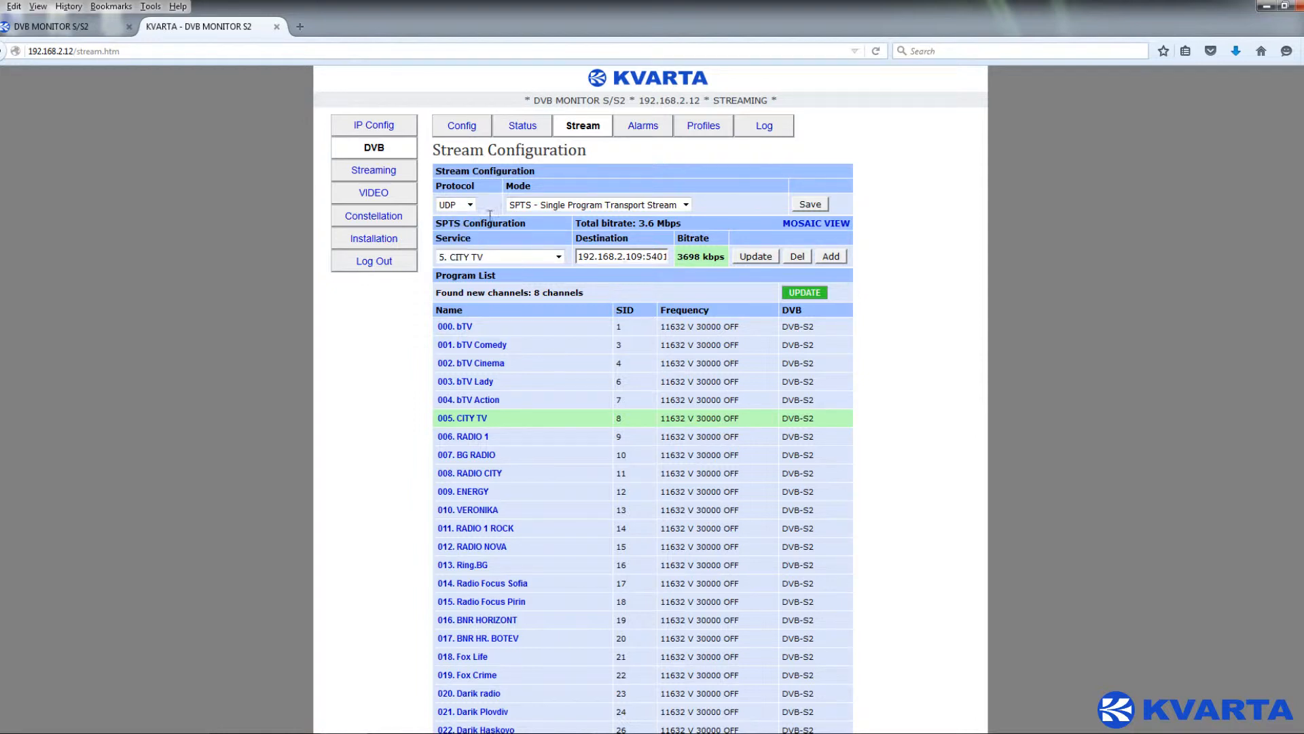
click(679, 204)
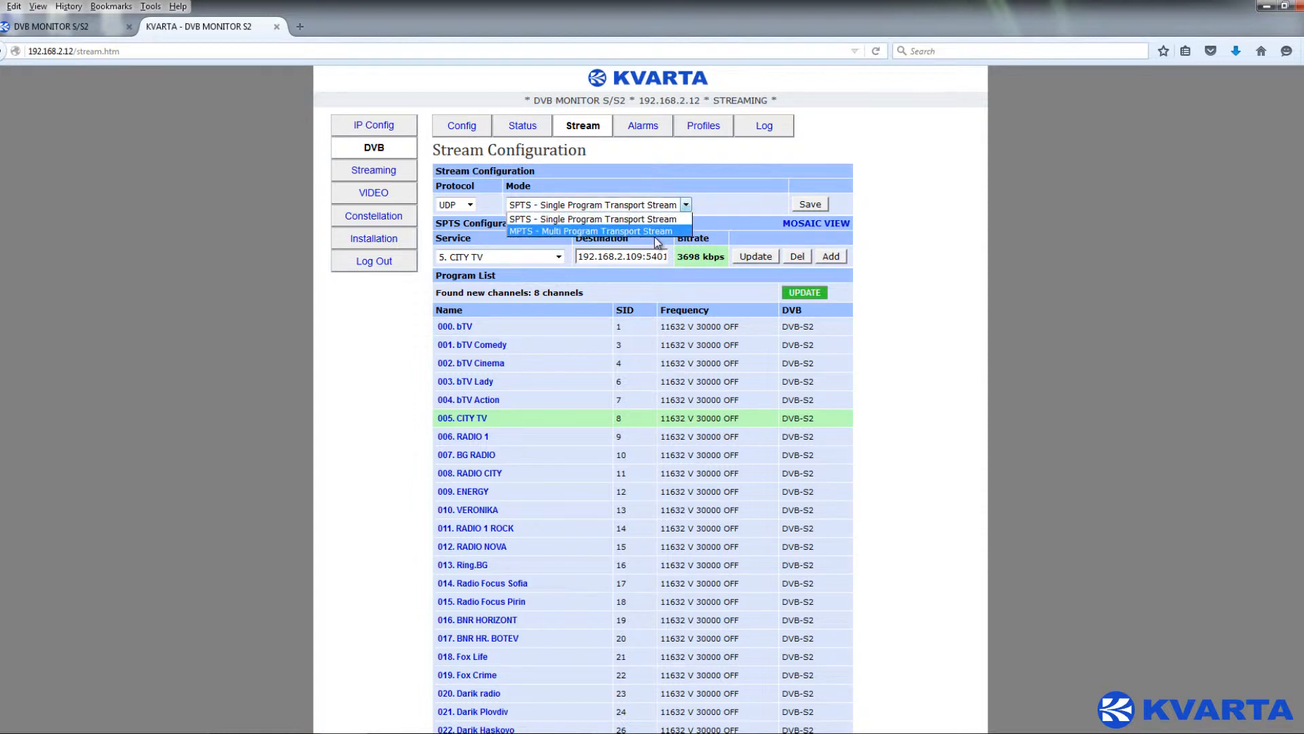
click(671, 219)
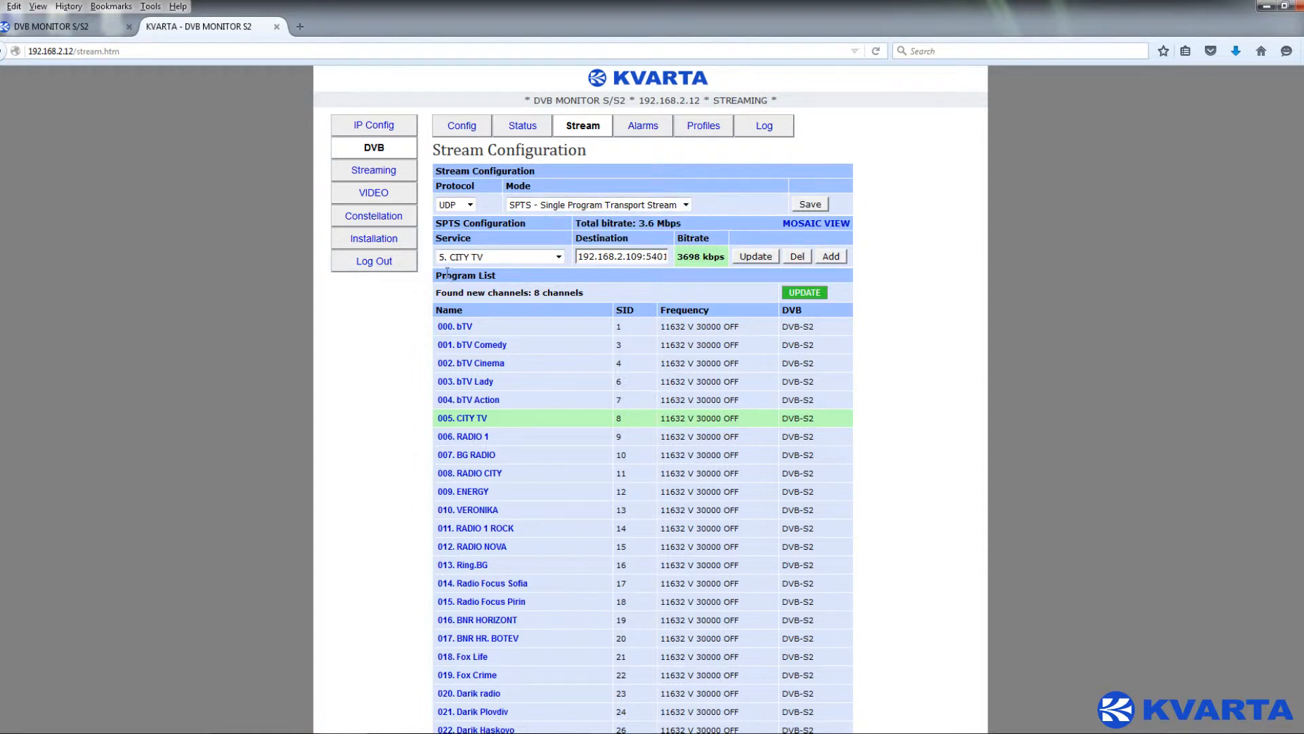
click(560, 260)
click(560, 260)
- Switch the stream mode to MPTS - Multi Program Transport Stream and point out the destination address
click(665, 210)
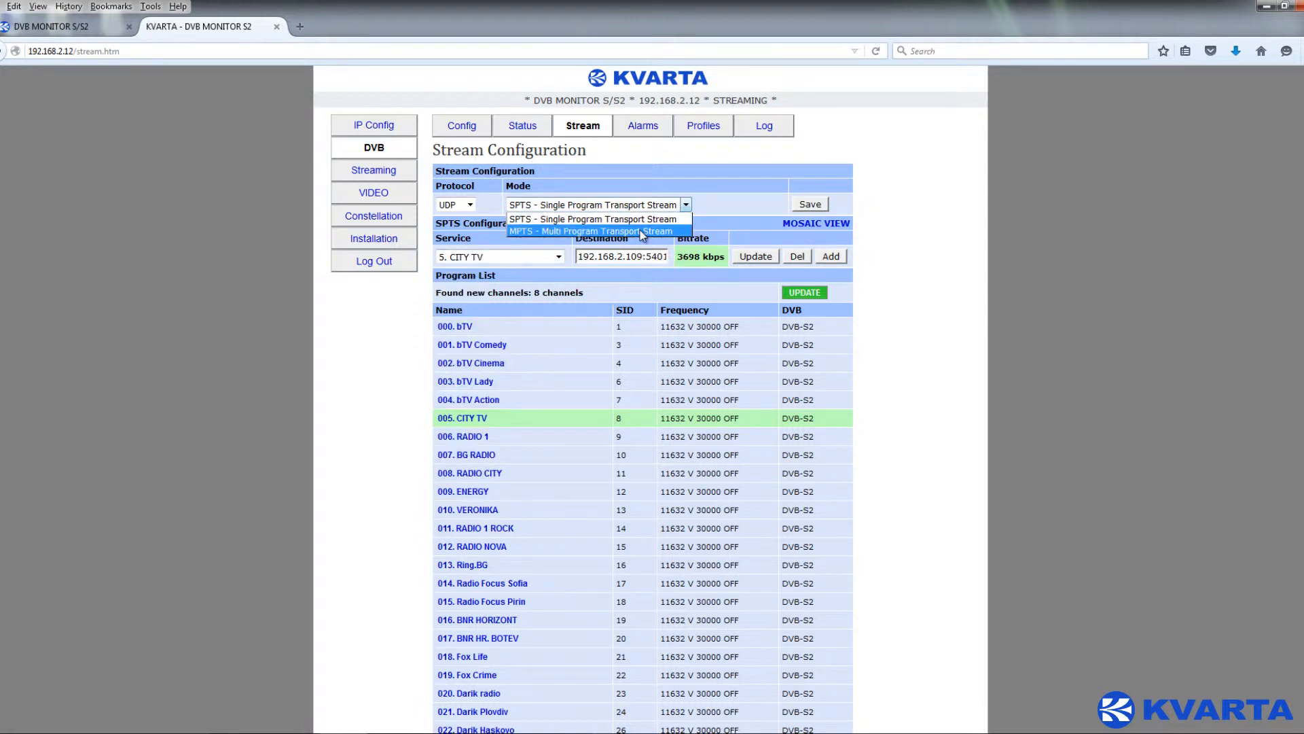
click(642, 234)
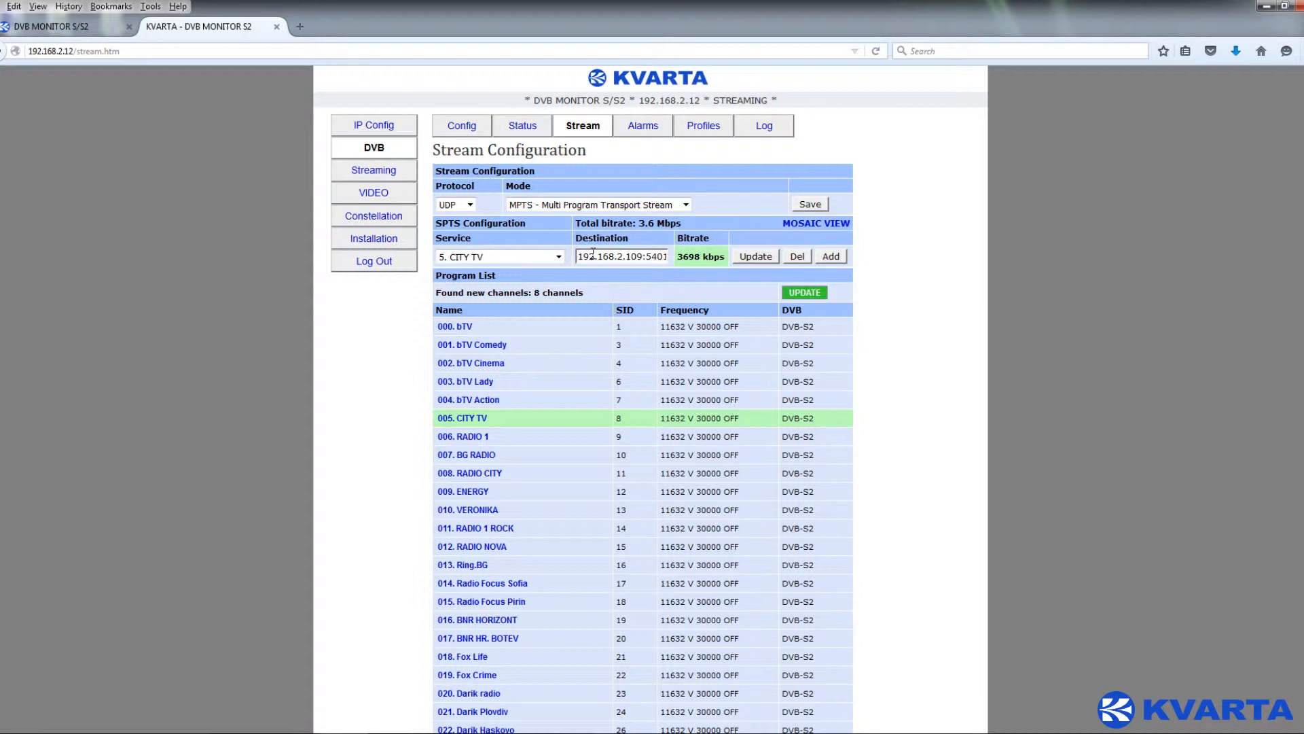
drag(584, 258, 678, 255)
click(699, 203)
- Watch CITY TV in the Video Player, pause it, then open the Constellation page
click(405, 197)
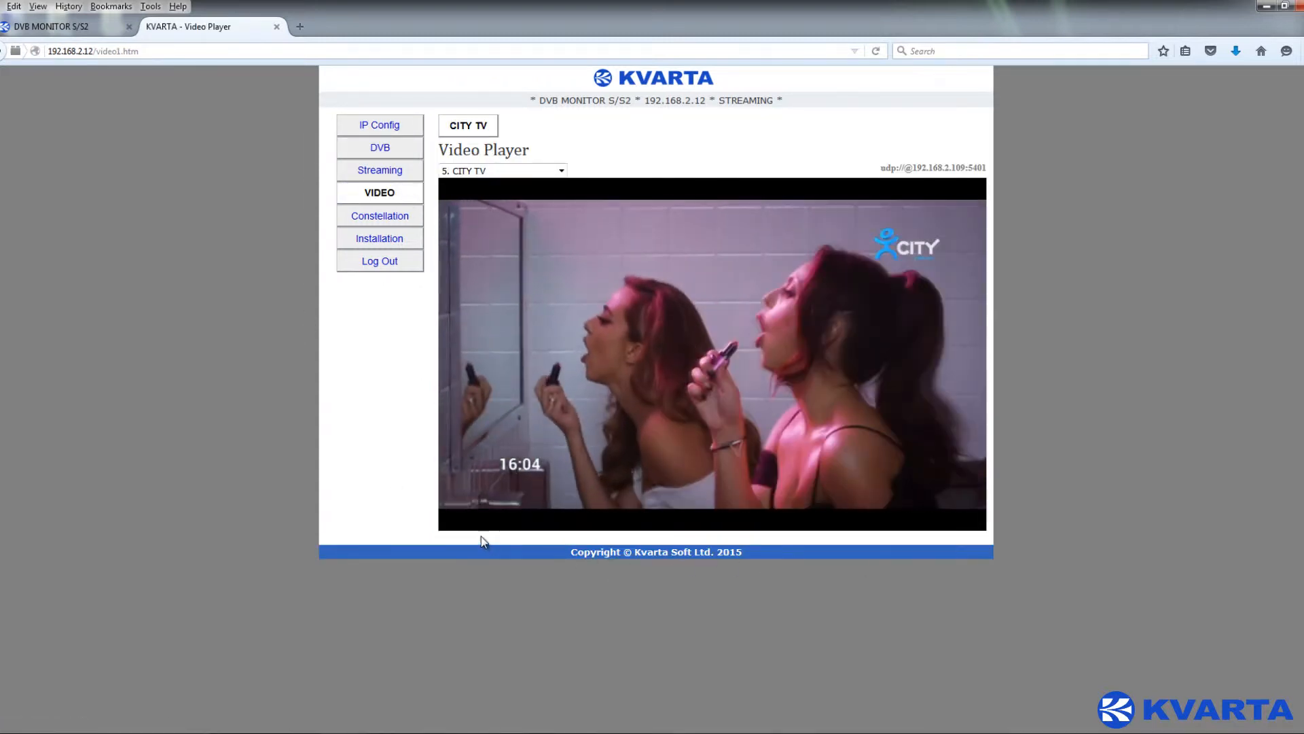
click(450, 519)
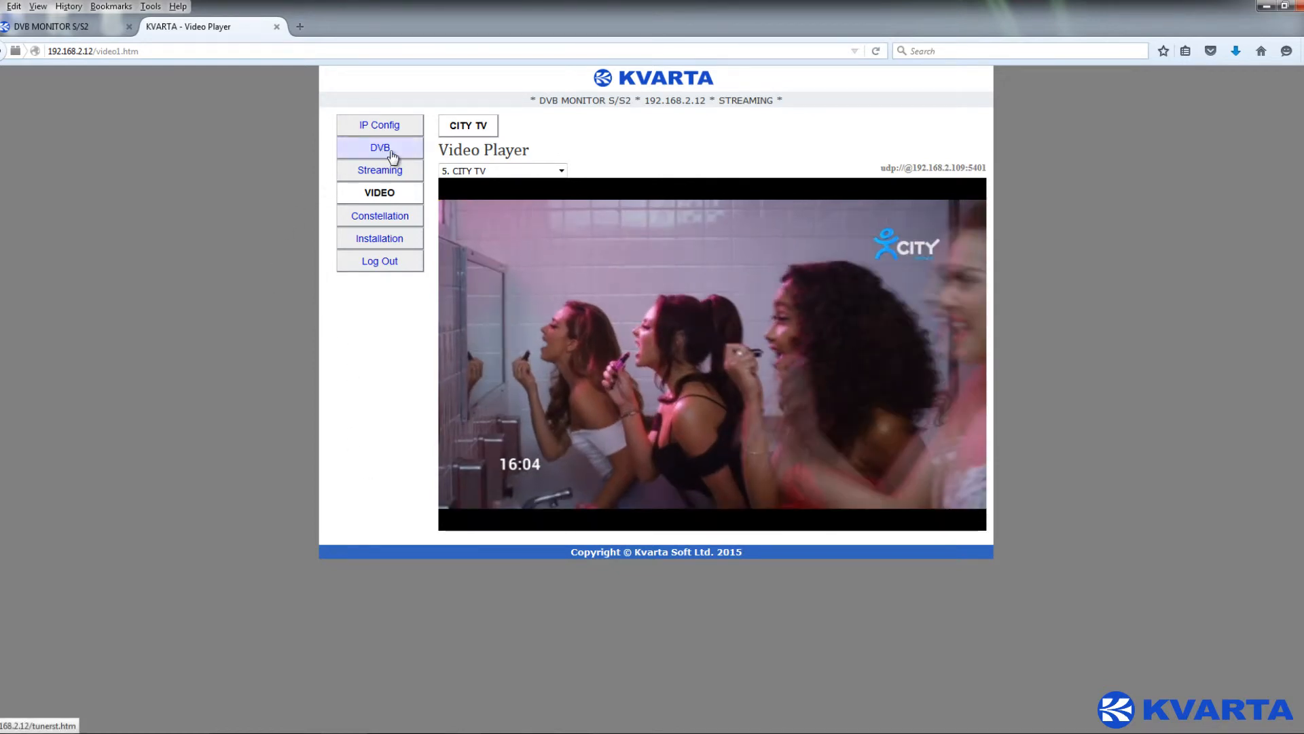
click(378, 216)
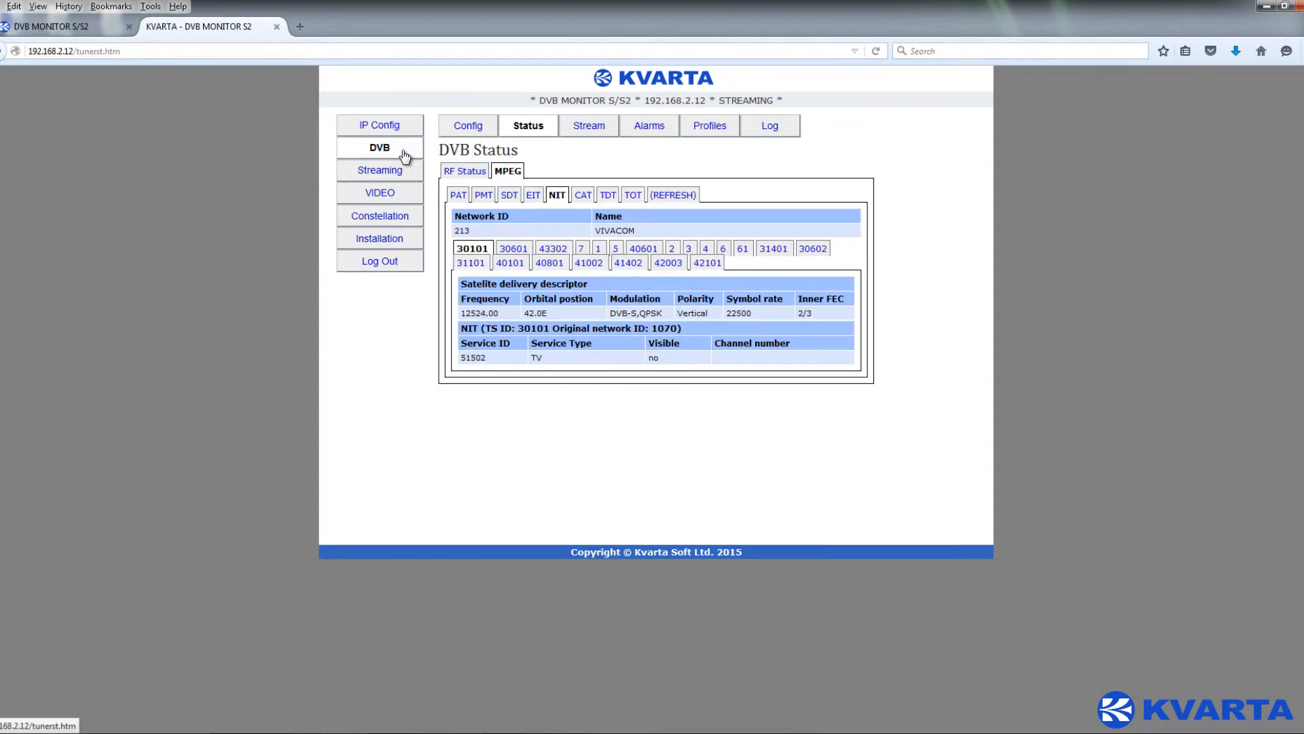
- Open RF Configuration and switch the device to Monitoring mode showing six DVB-S2 carriers
click(478, 129)
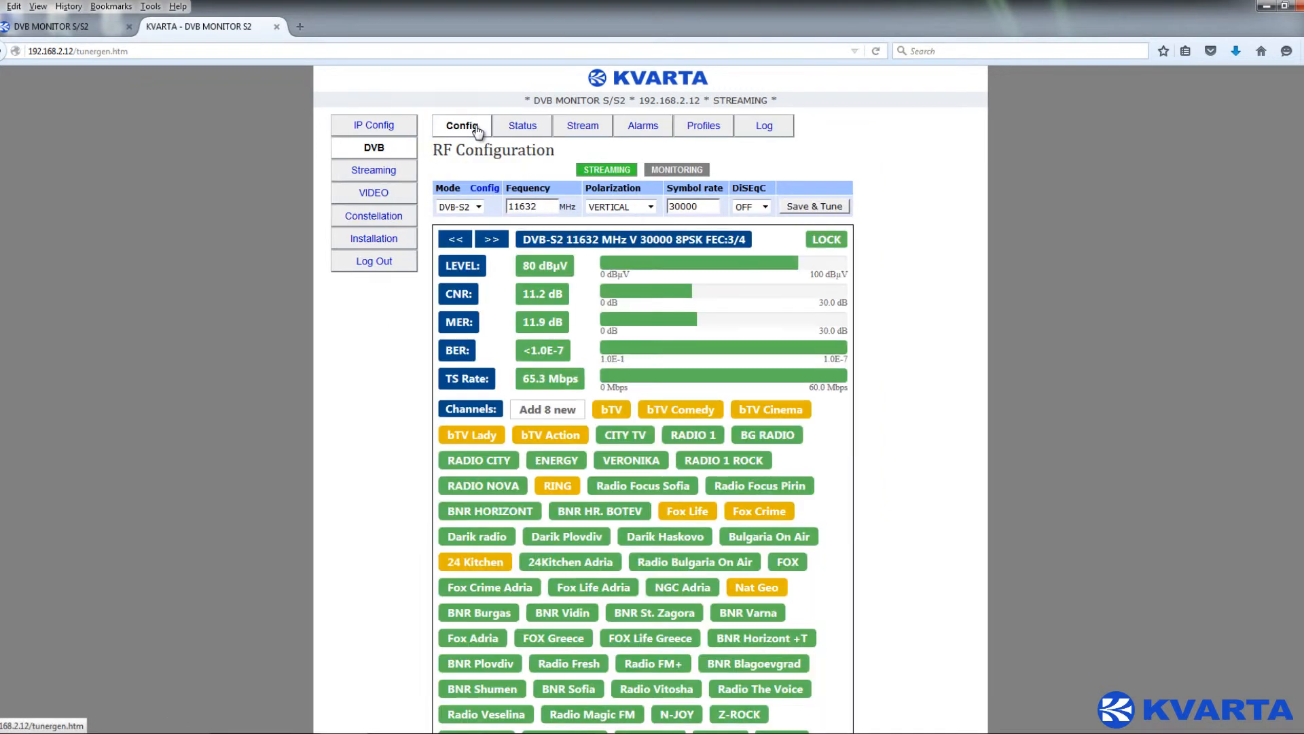
click(664, 175)
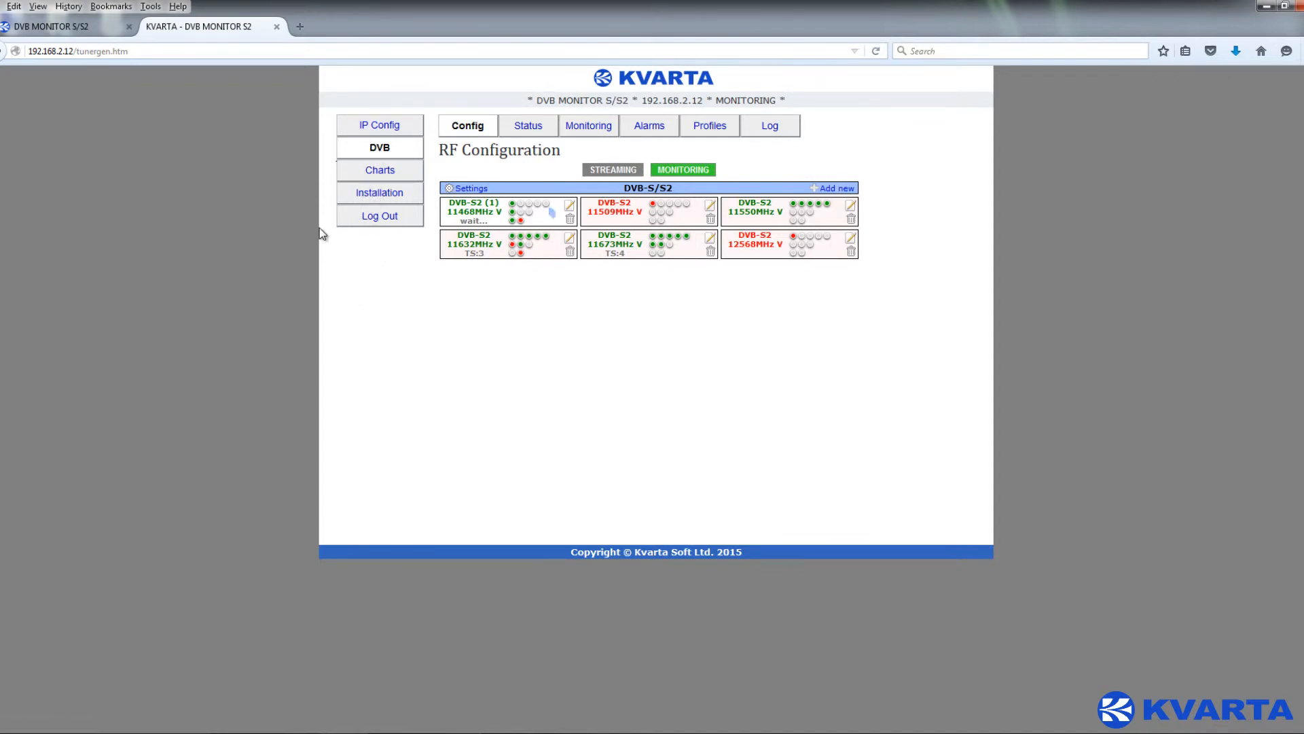
- Review the tuner's LNB settings, close them unsaved, and bring up the Add new carrier form
drag(335, 177, 415, 174)
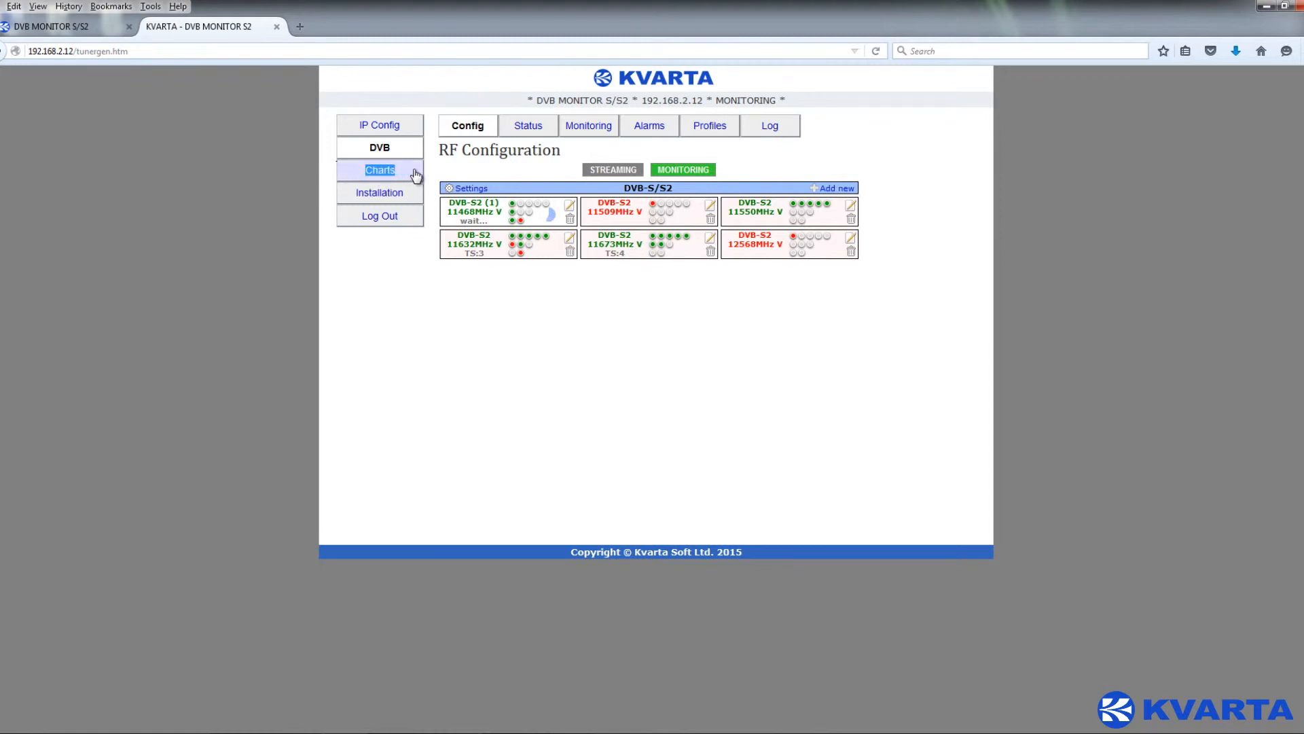
click(442, 175)
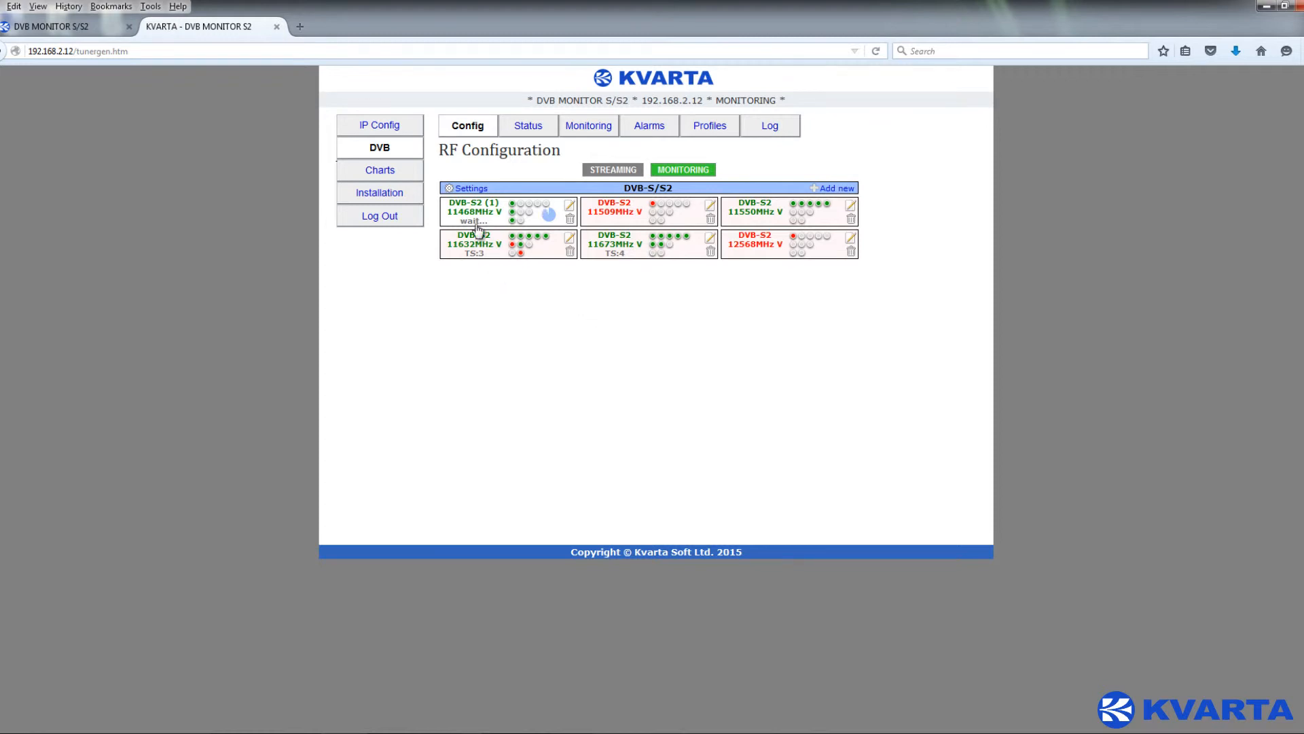
click(475, 188)
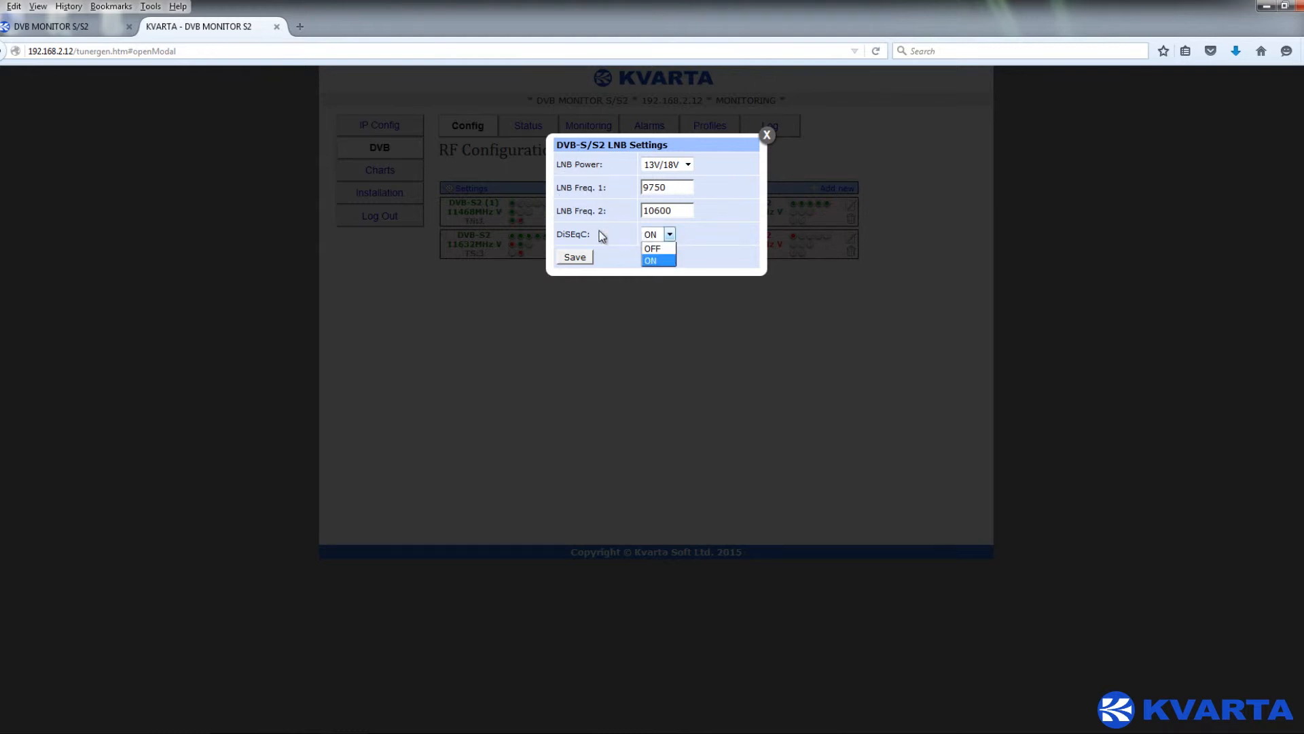
double_click(560, 233)
click(767, 135)
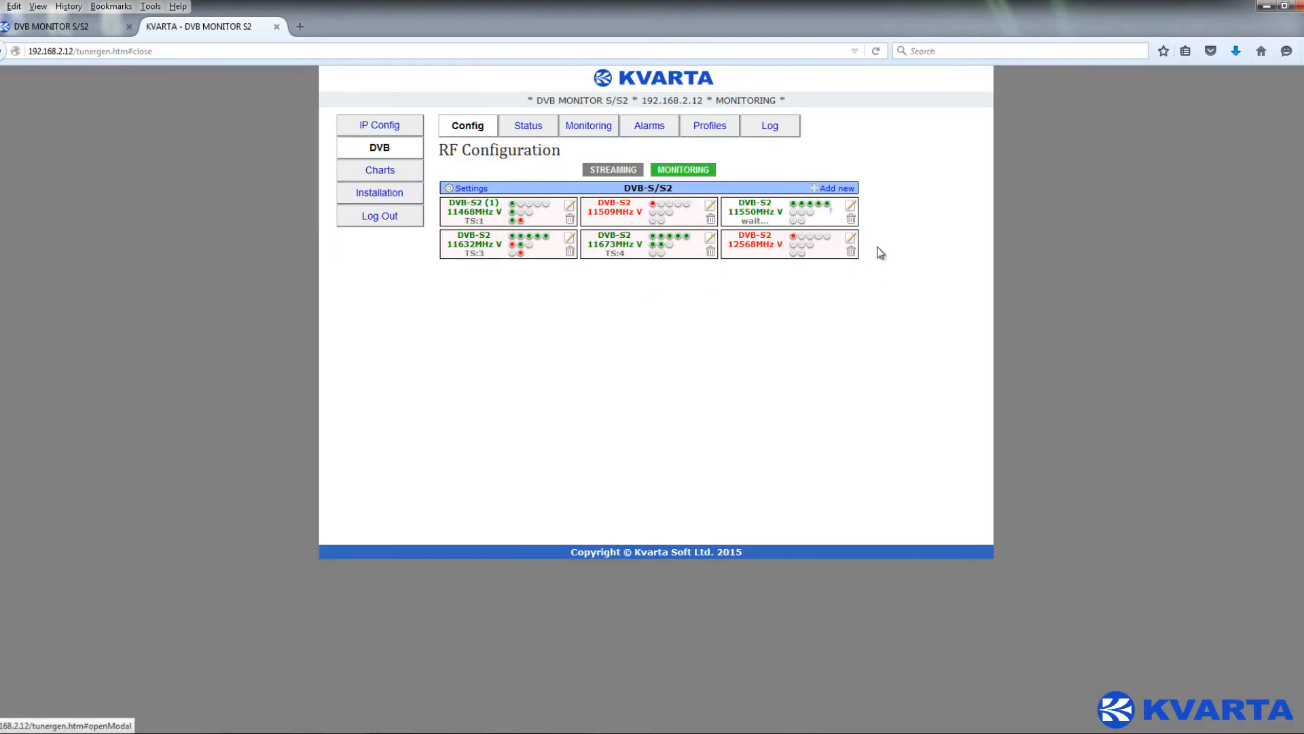
click(842, 189)
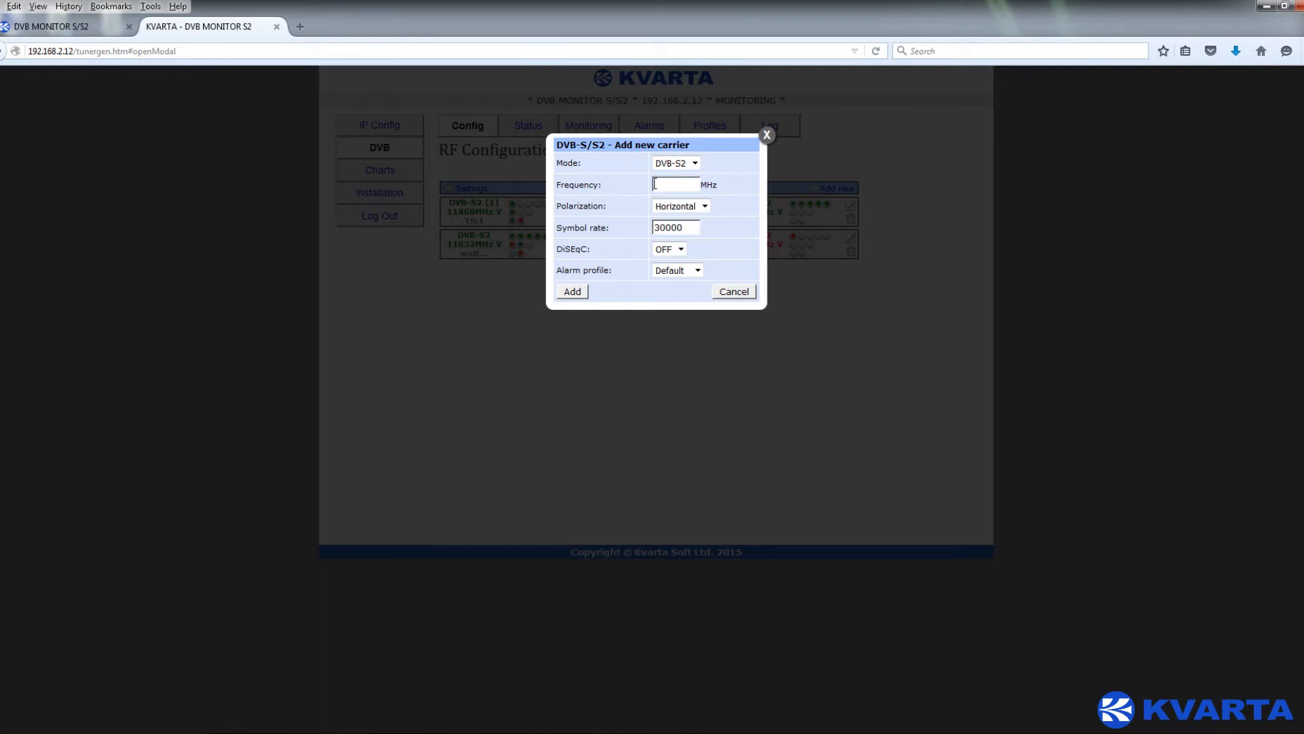
- Cancel the new carrier, the 12568MHz edit and the 11673MHz deletion, then view DVB Status
click(733, 292)
click(849, 239)
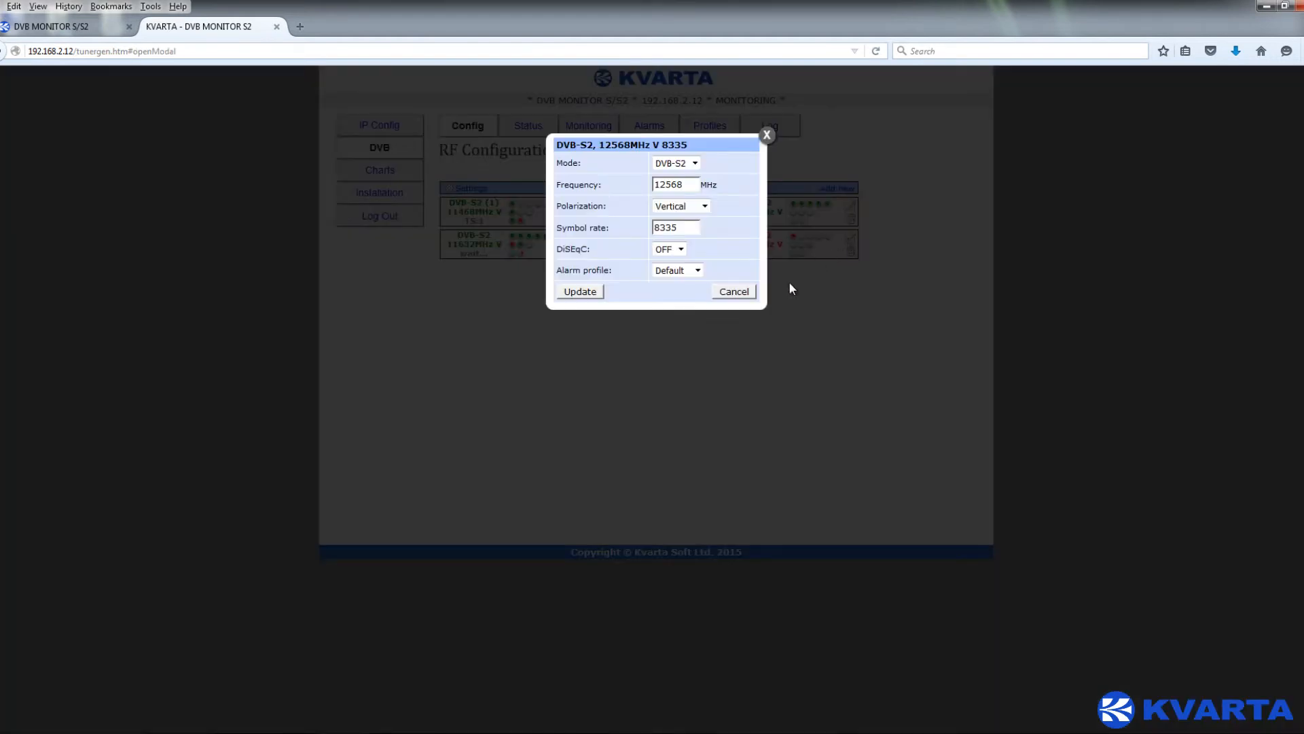
click(752, 292)
click(710, 253)
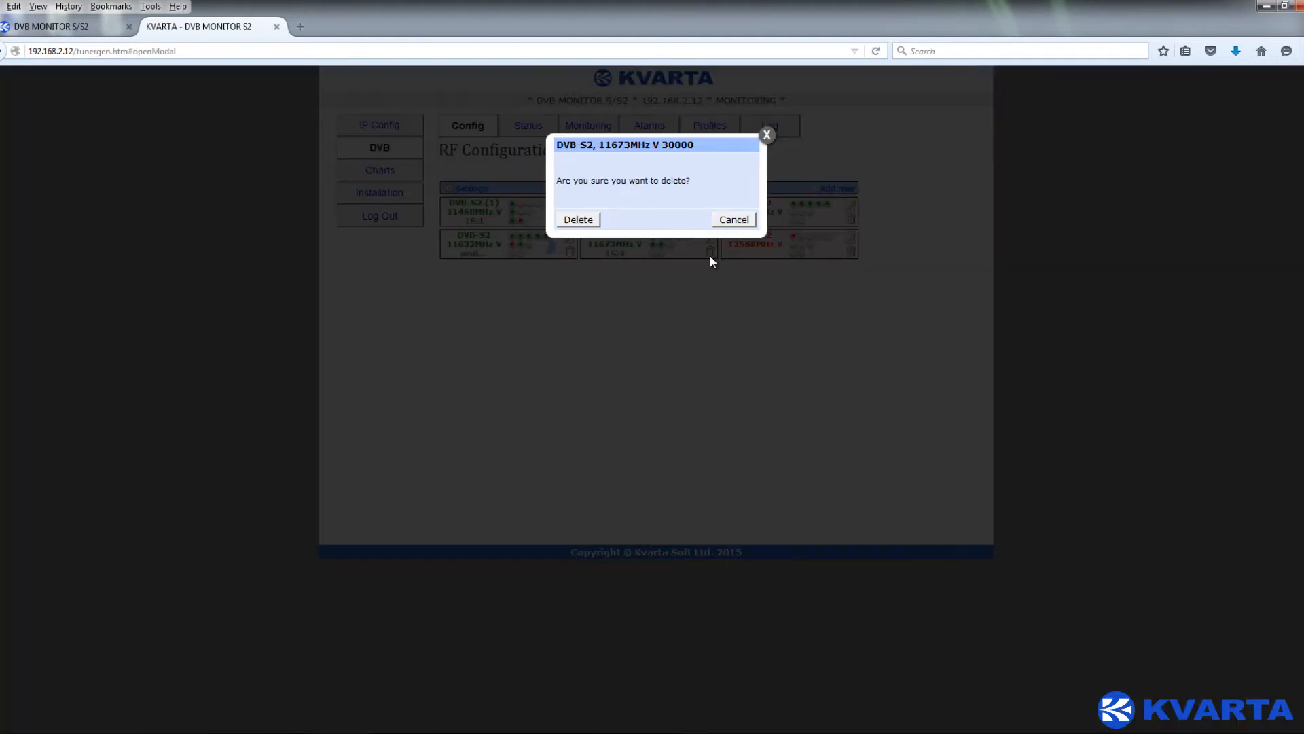
click(732, 221)
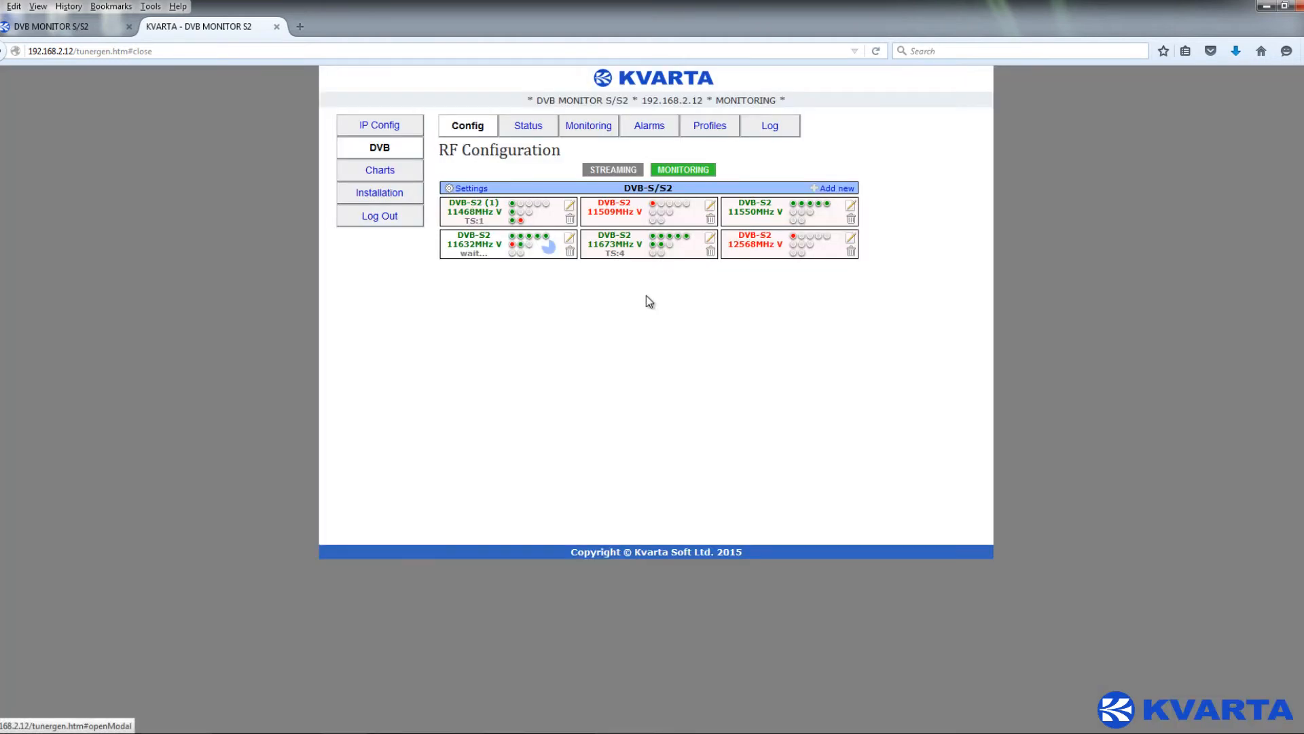
click(533, 132)
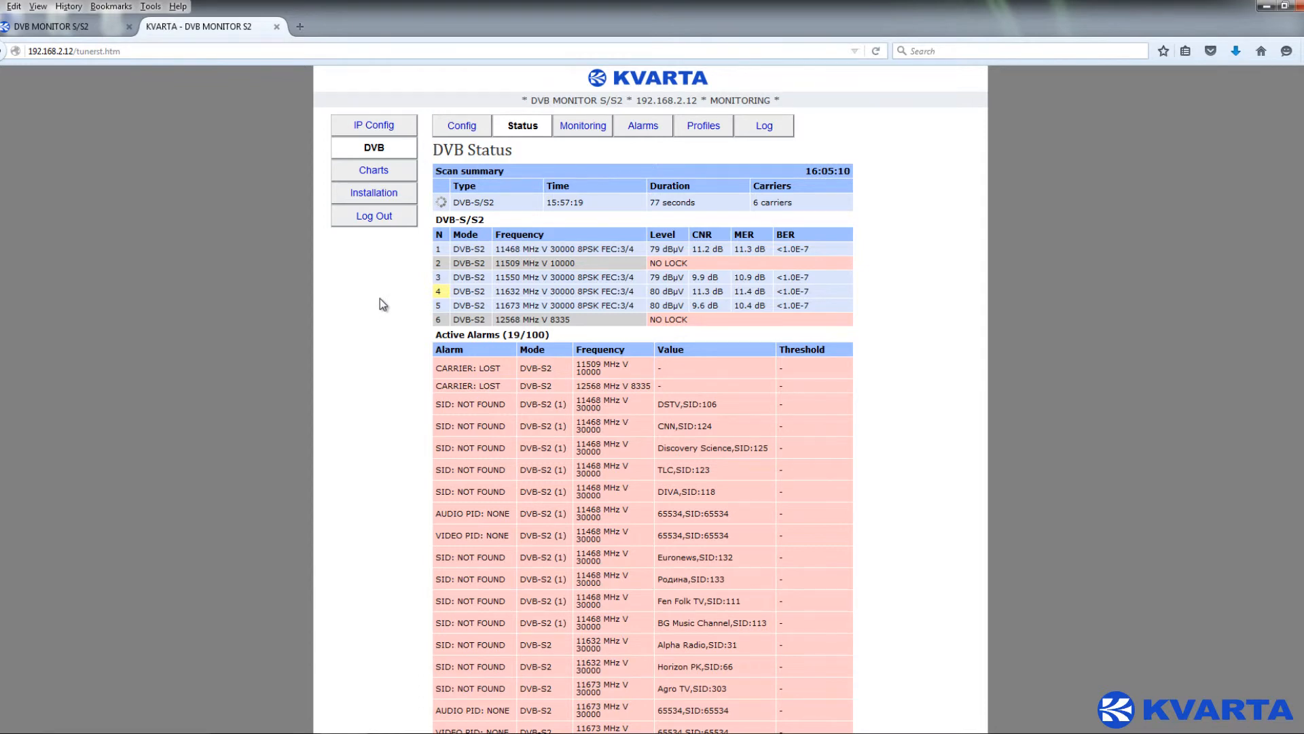
- Switch to the DVB Alarms page listing each program's service alarm setting
click(650, 130)
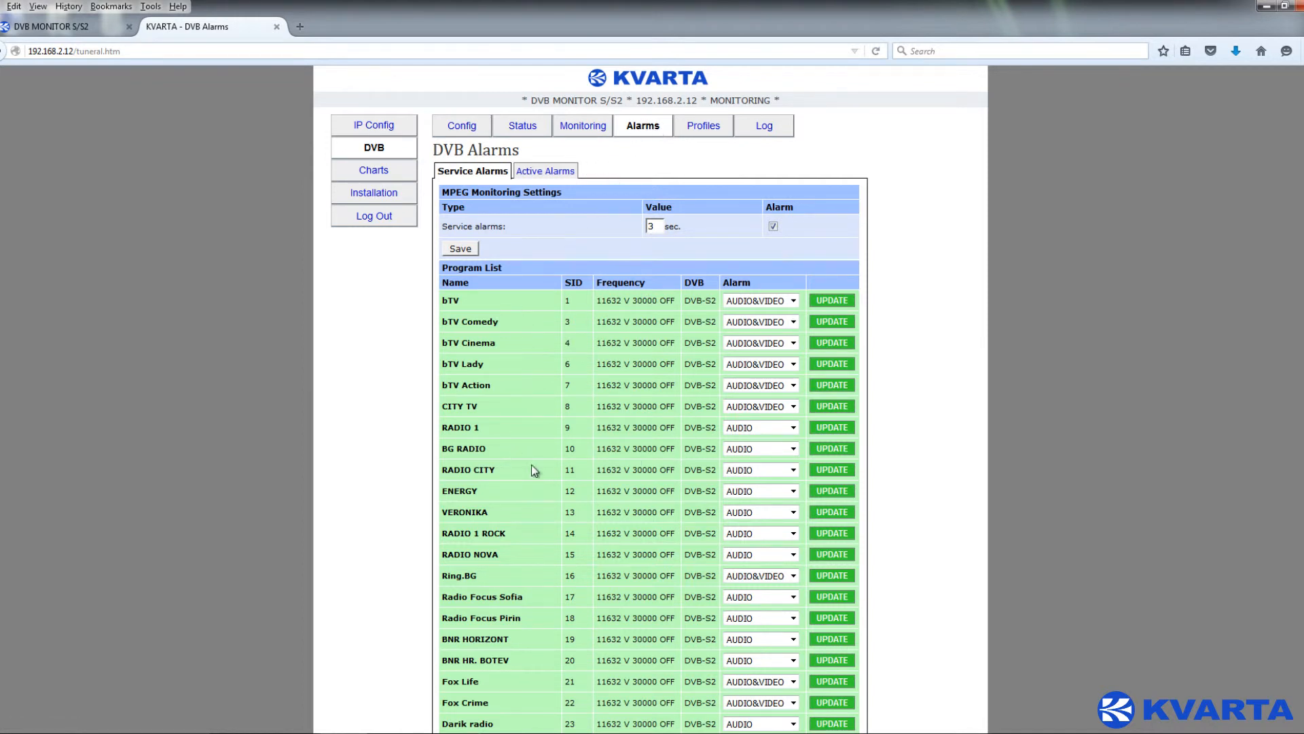
- Keep CITY TV's alarm at AUDIO&VIDEO, note the 3-second delay, and open Alarm profiles
click(784, 407)
click(783, 408)
drag(664, 225, 600, 229)
click(702, 133)
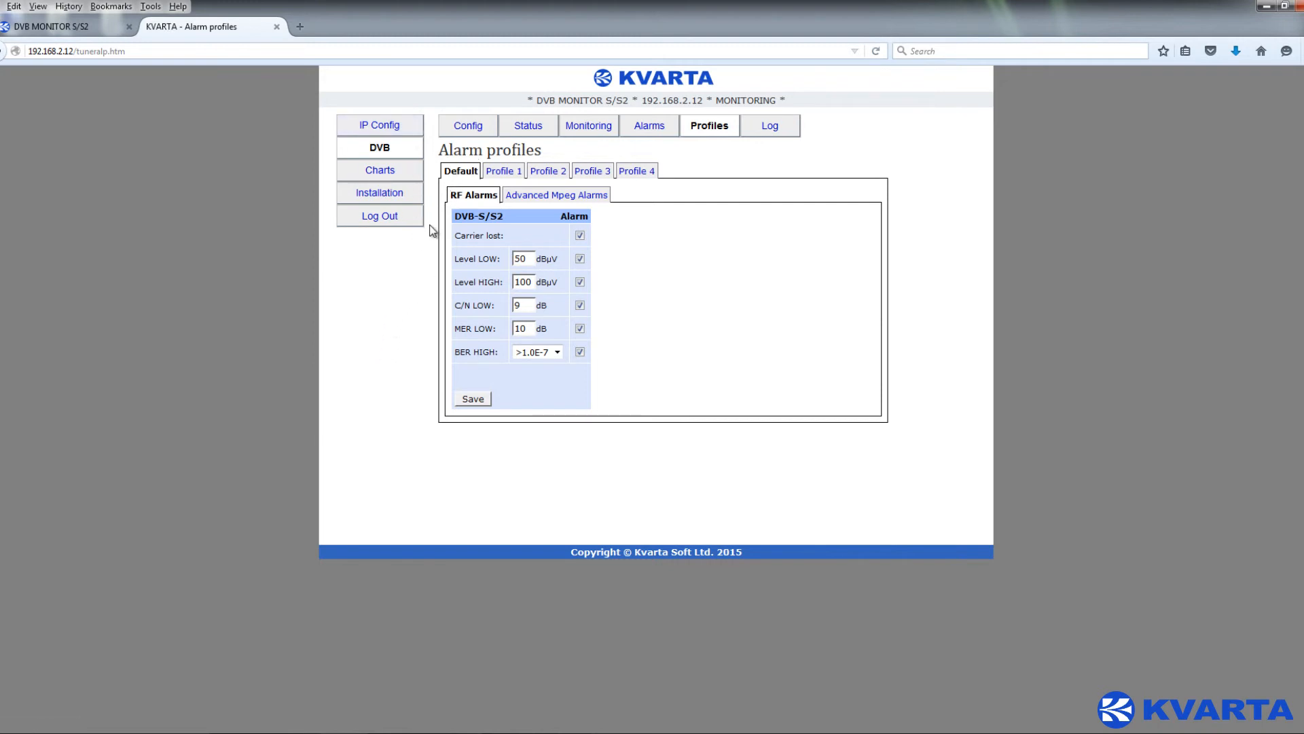
- Show the Default profile's Advanced MPEG (TR 101 290) alarm settings
click(543, 199)
drag(455, 216, 679, 219)
click(679, 219)
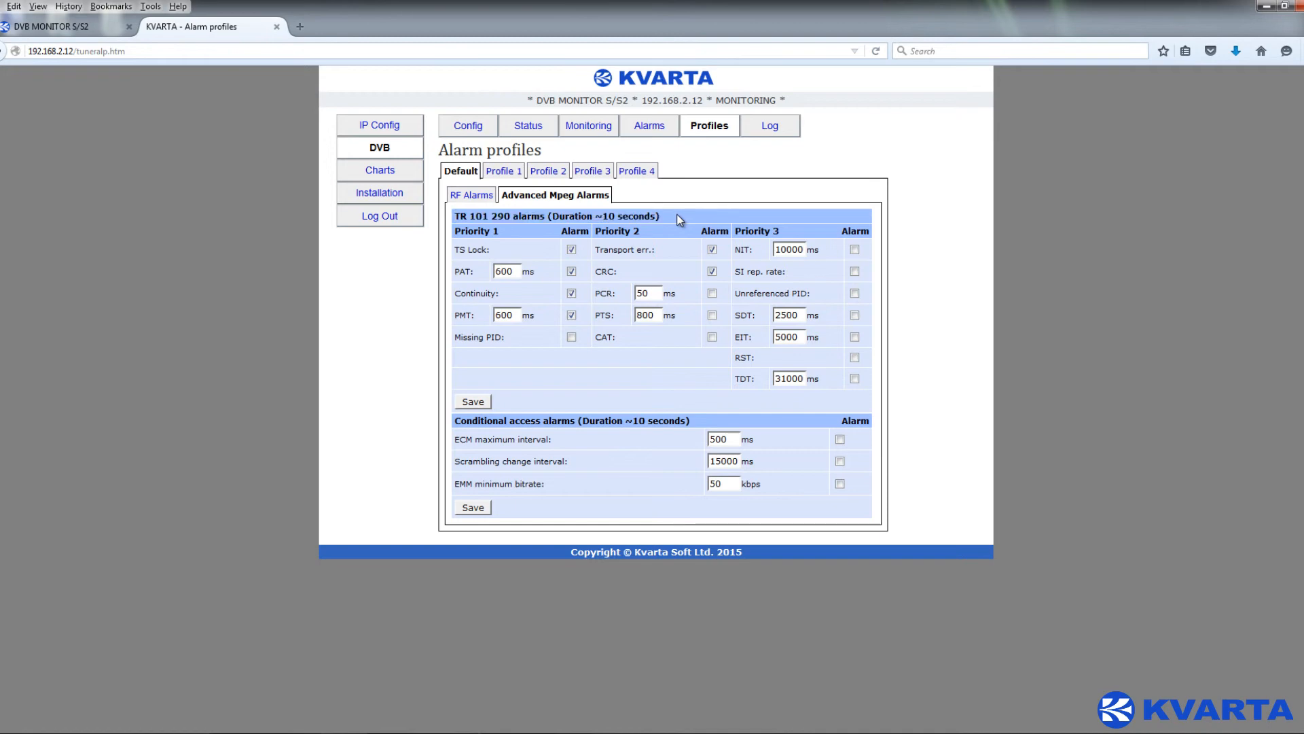
- Compare Profile 1 and Profile 2 MPEG alarms, then return to RF Configuration
click(504, 176)
click(510, 197)
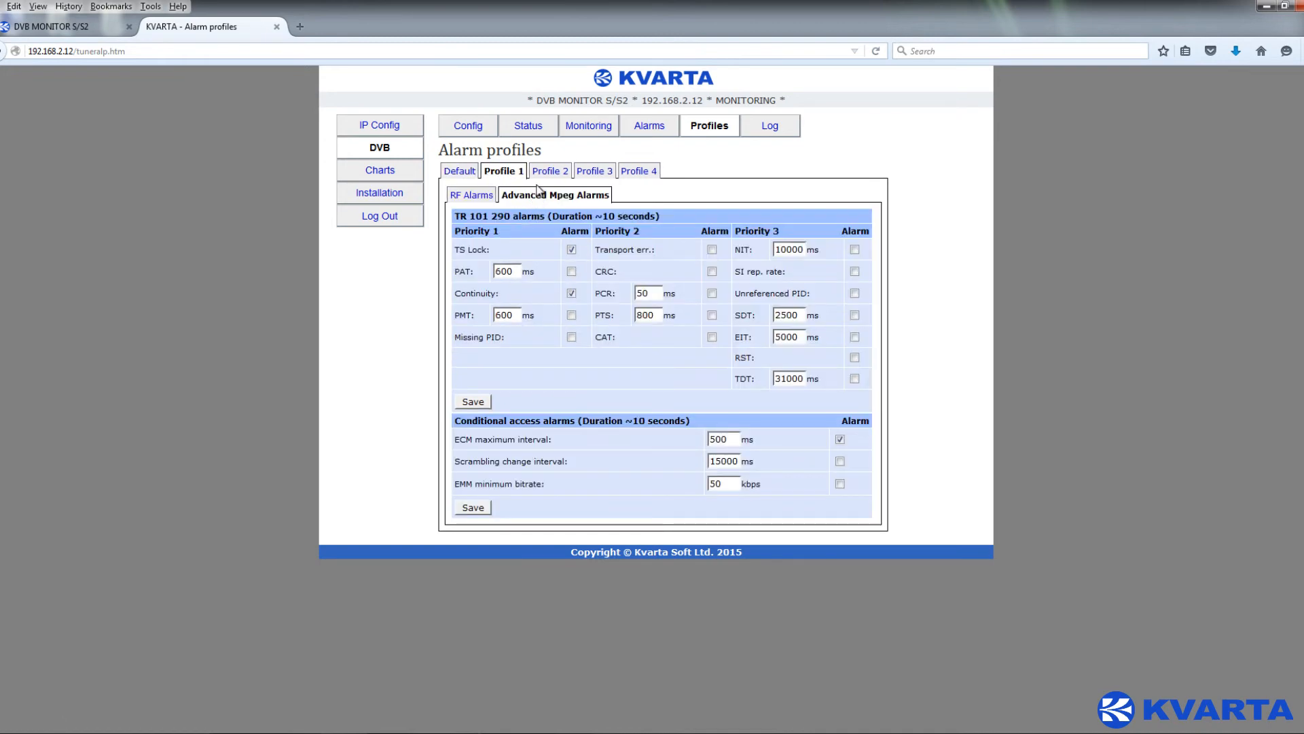
click(550, 171)
click(552, 196)
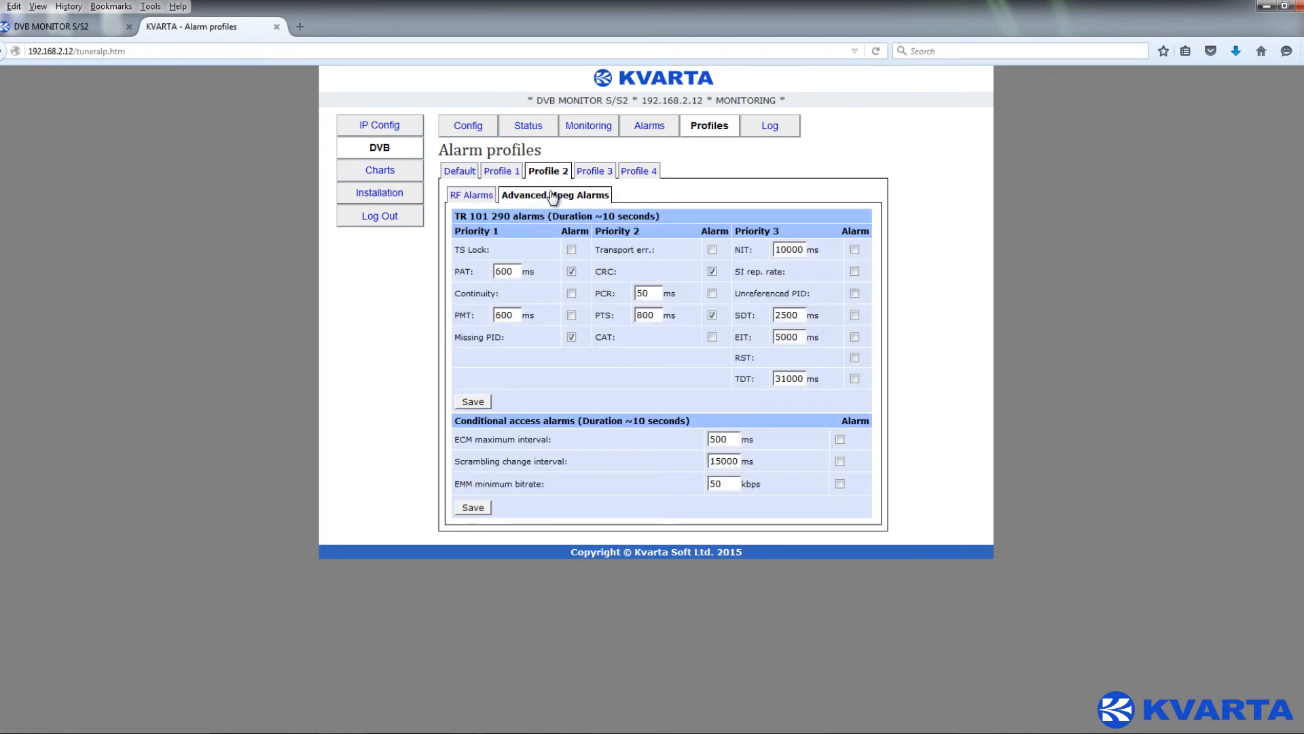
click(464, 130)
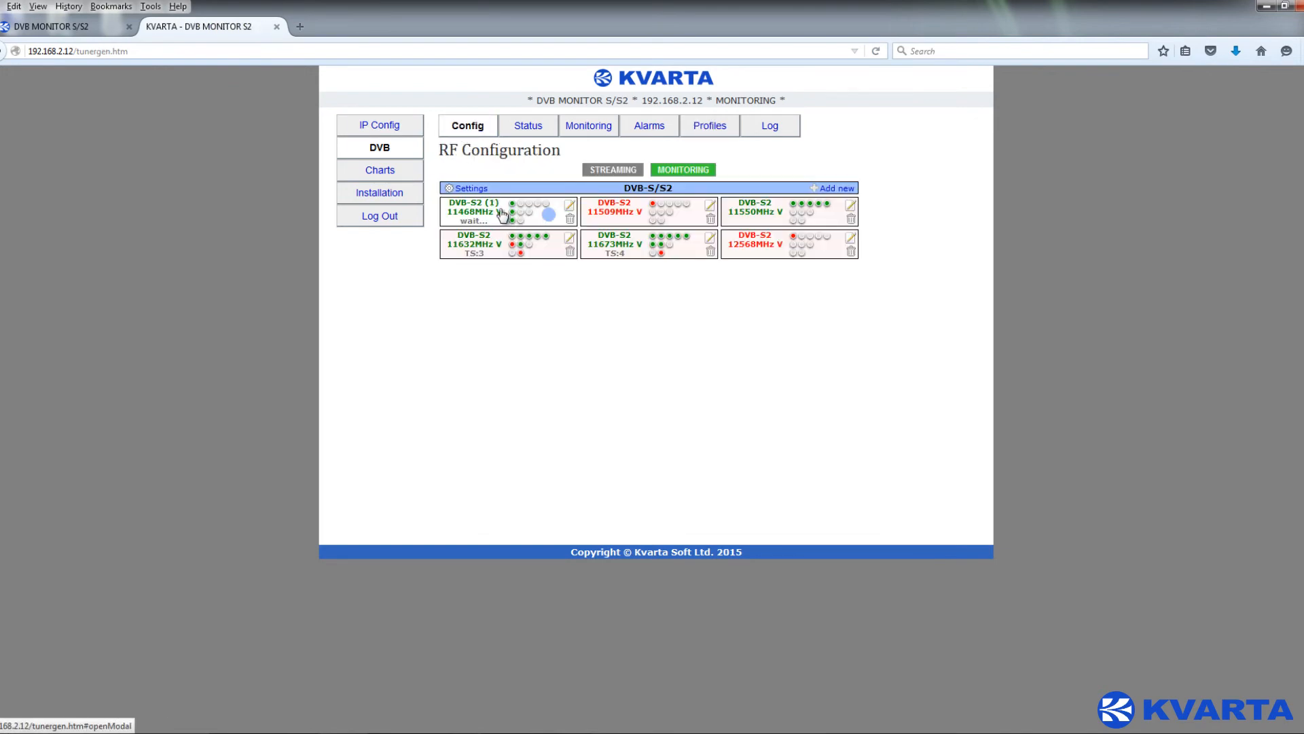
- Check which alarm profiles the 11468MHz carrier can use, leaving it unchanged
click(570, 209)
click(683, 270)
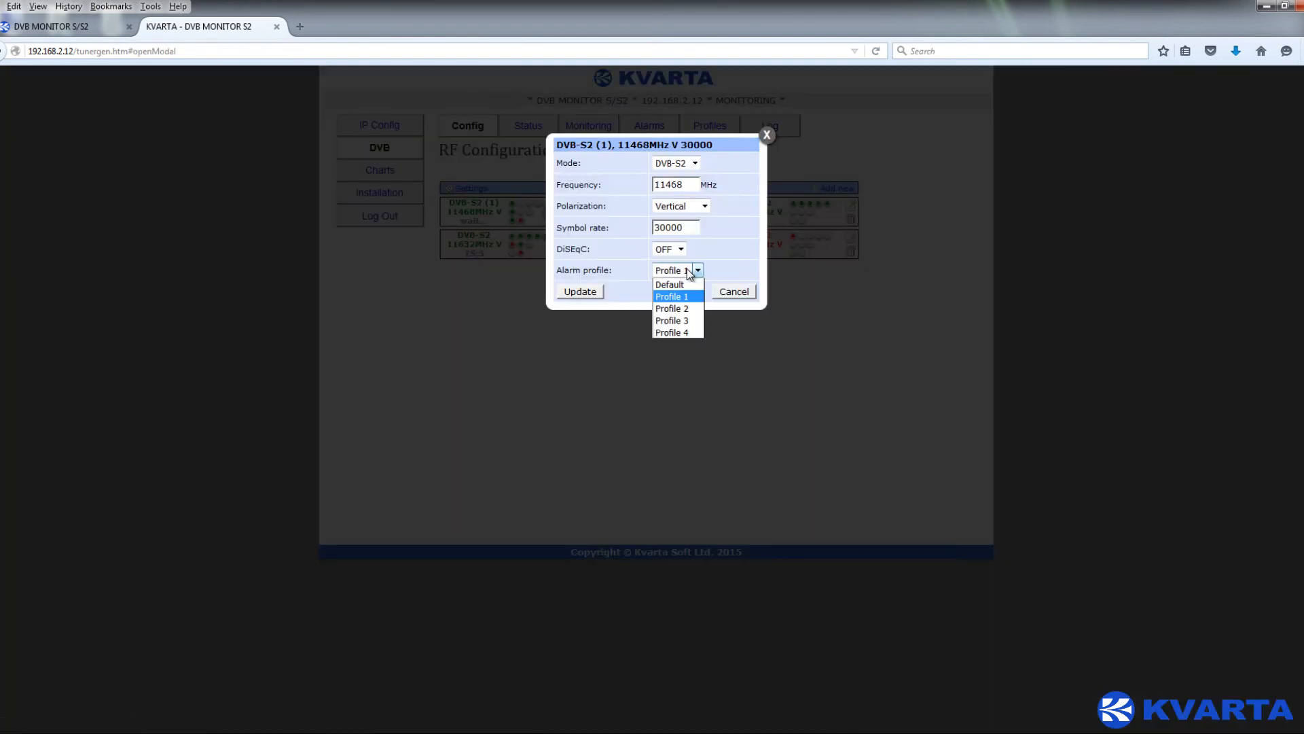
click(729, 293)
- Review Profile 3's RF alarm thresholds, then go to IP Config's e-mail settings
click(704, 128)
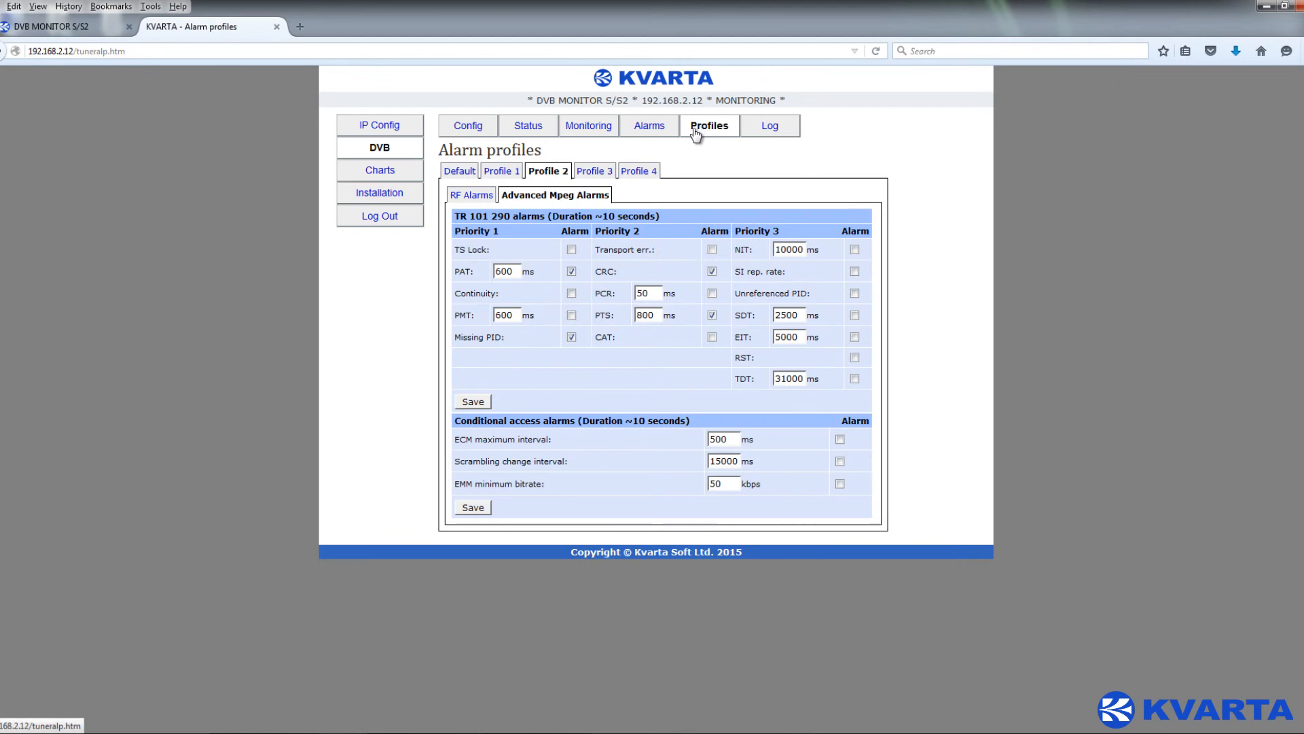
click(594, 172)
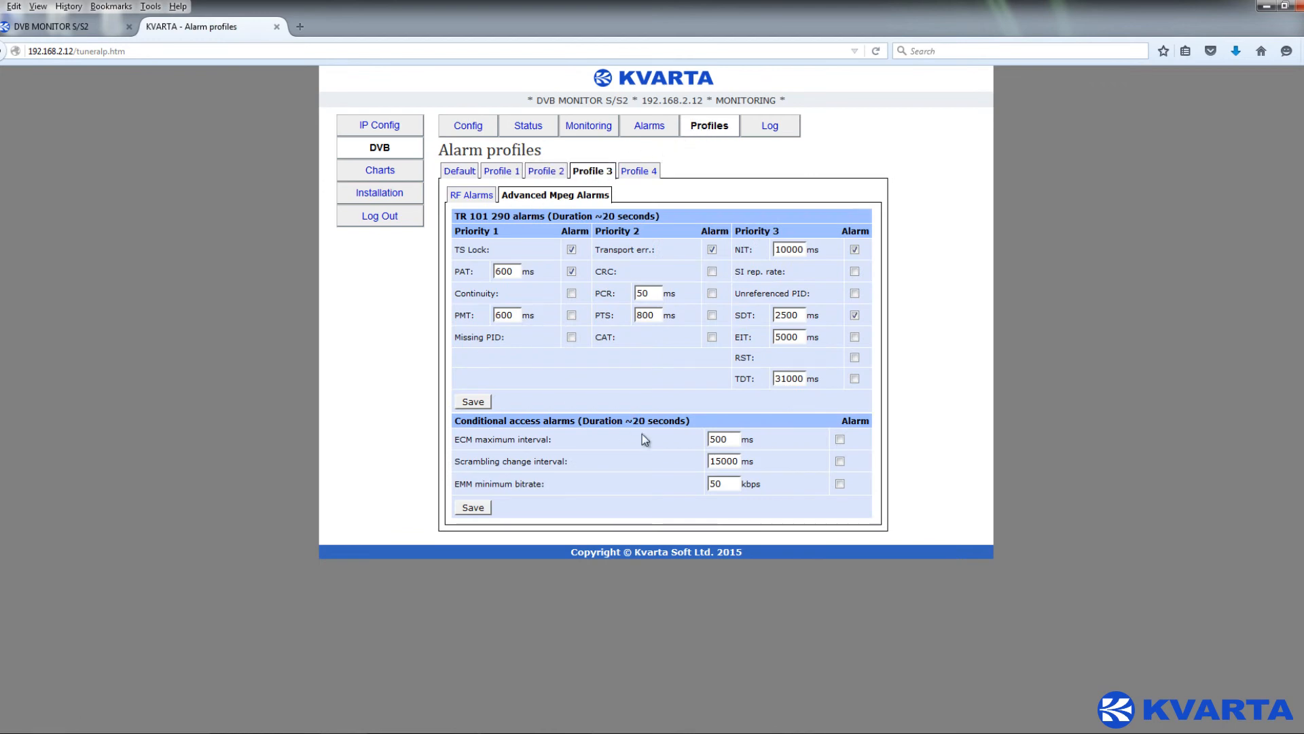
click(475, 197)
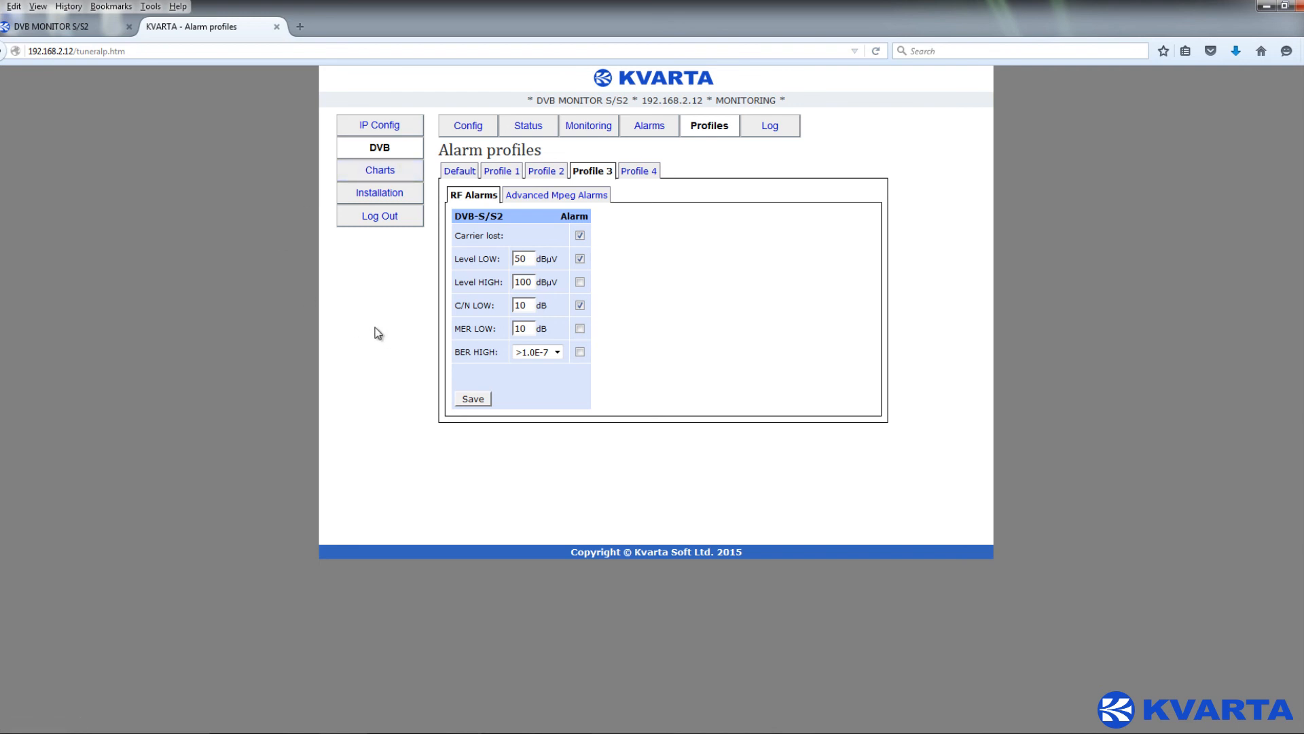
click(403, 131)
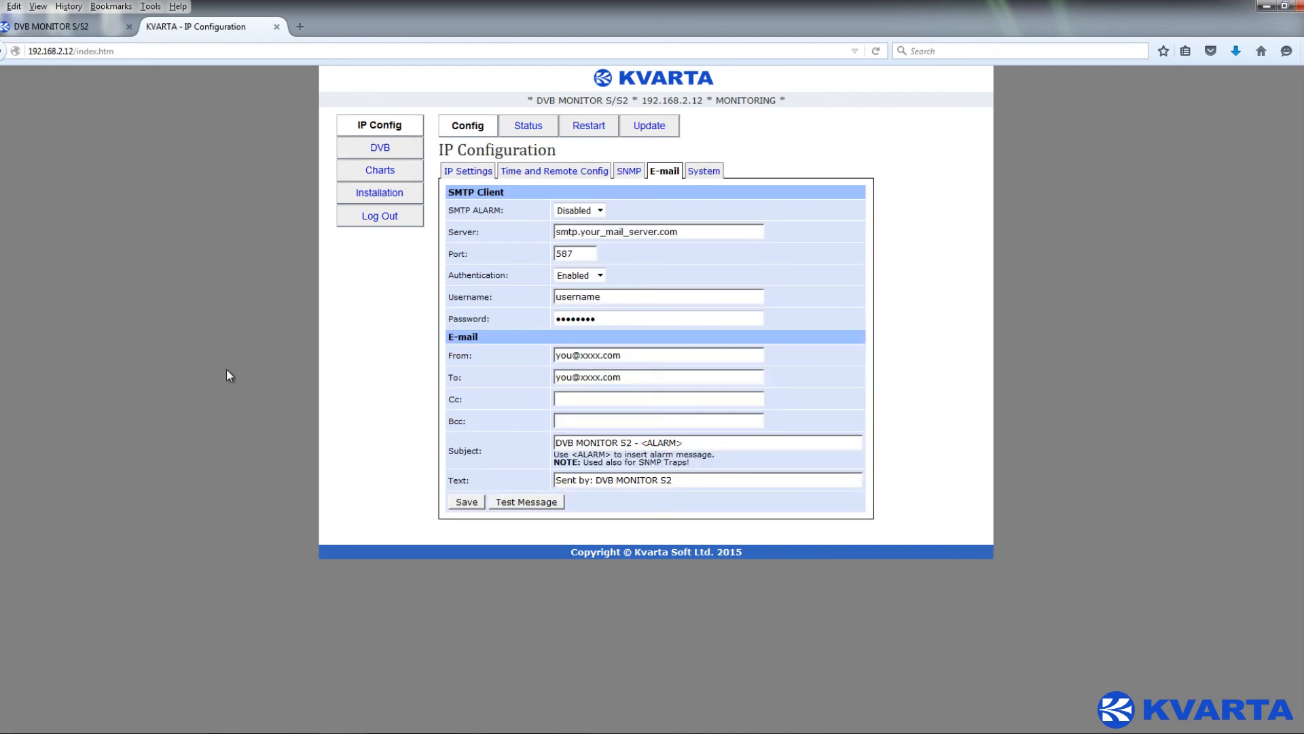